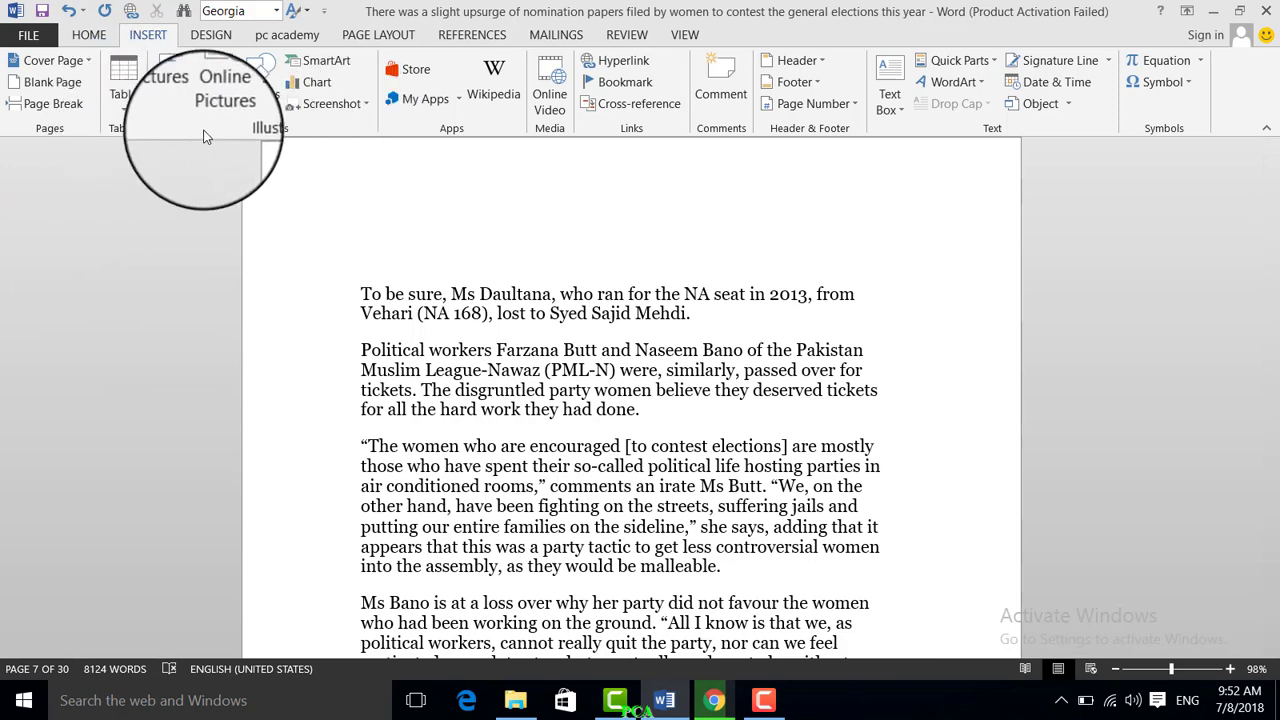
- Insert a table with seven columns and three rows above the first paragraph of page 7
key(Up)
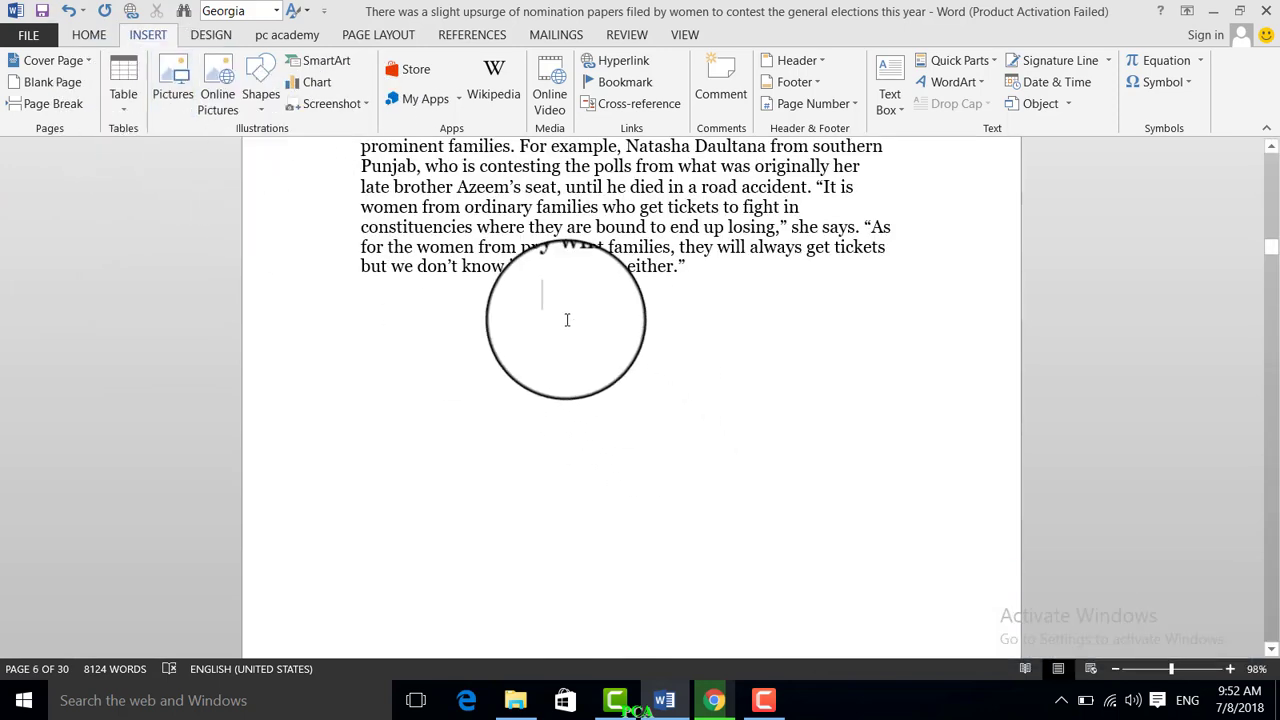
click(122, 92)
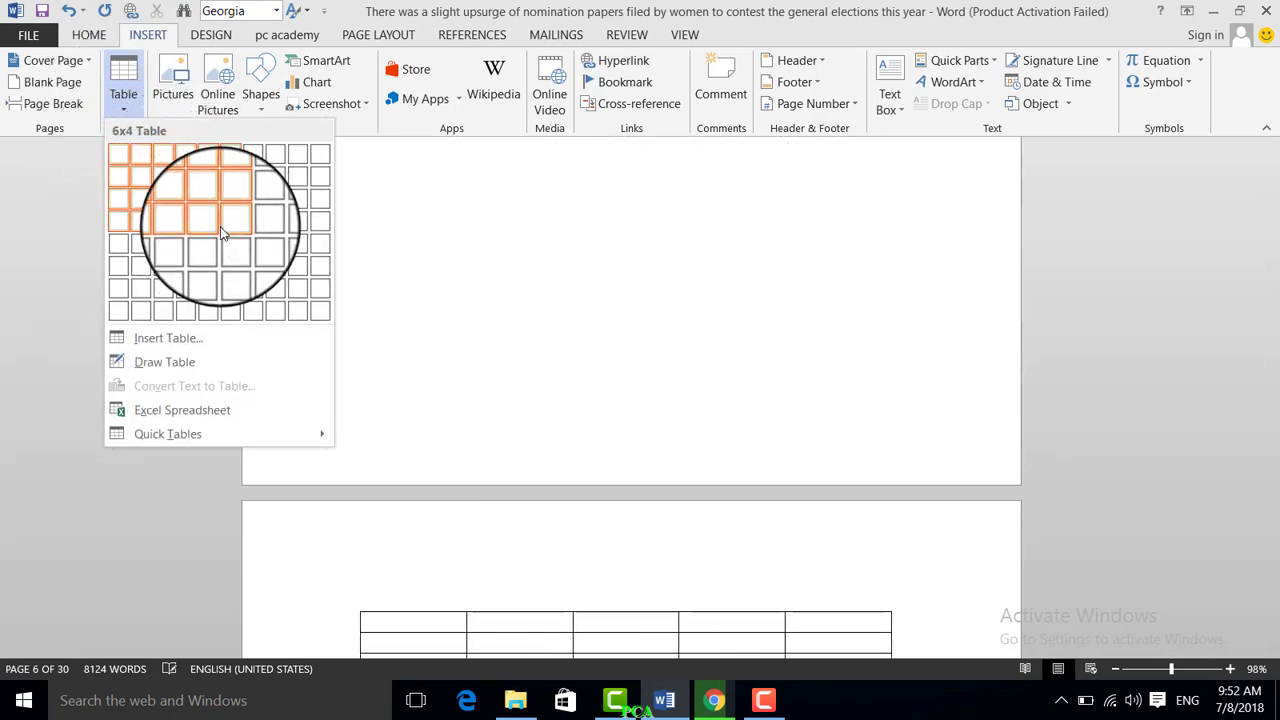
click(253, 202)
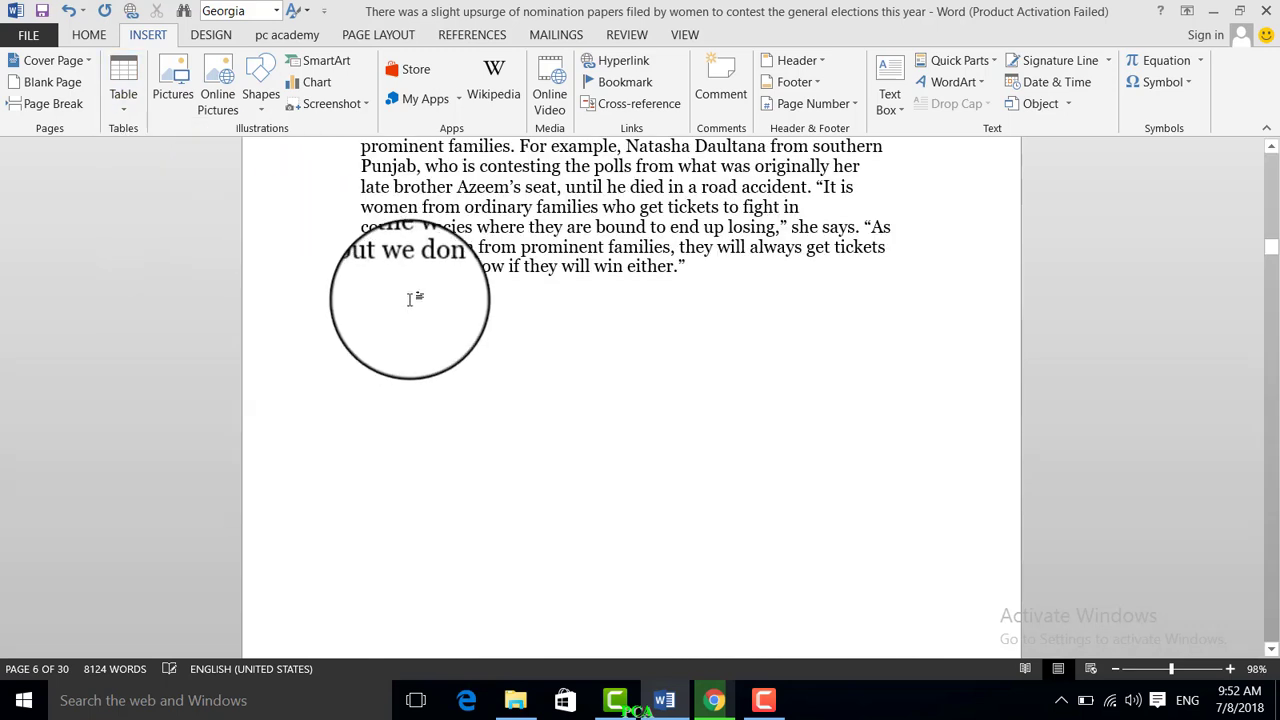
scroll(597, 423, down, 1)
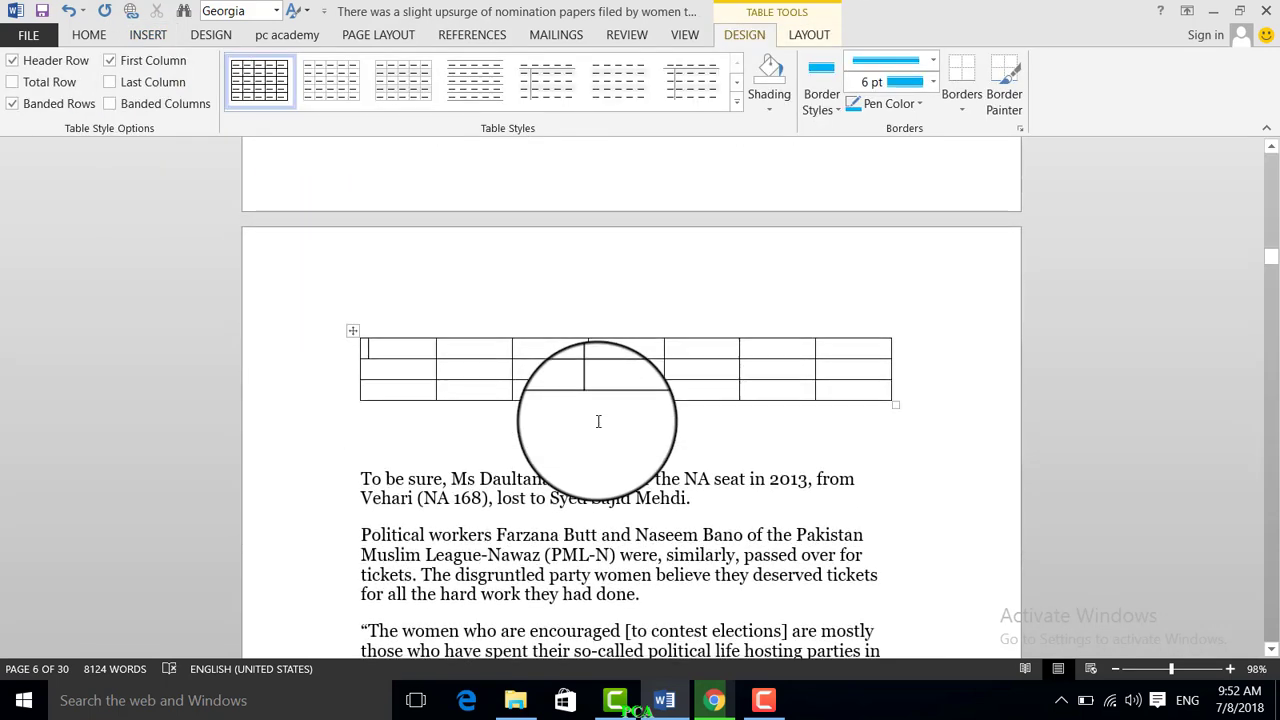
- Insert a table with 8 columns and 4 rows, using fixed automatic column width, in the blank paragraph below the text on page 6
scroll(380, 323, up, 5)
click(453, 309)
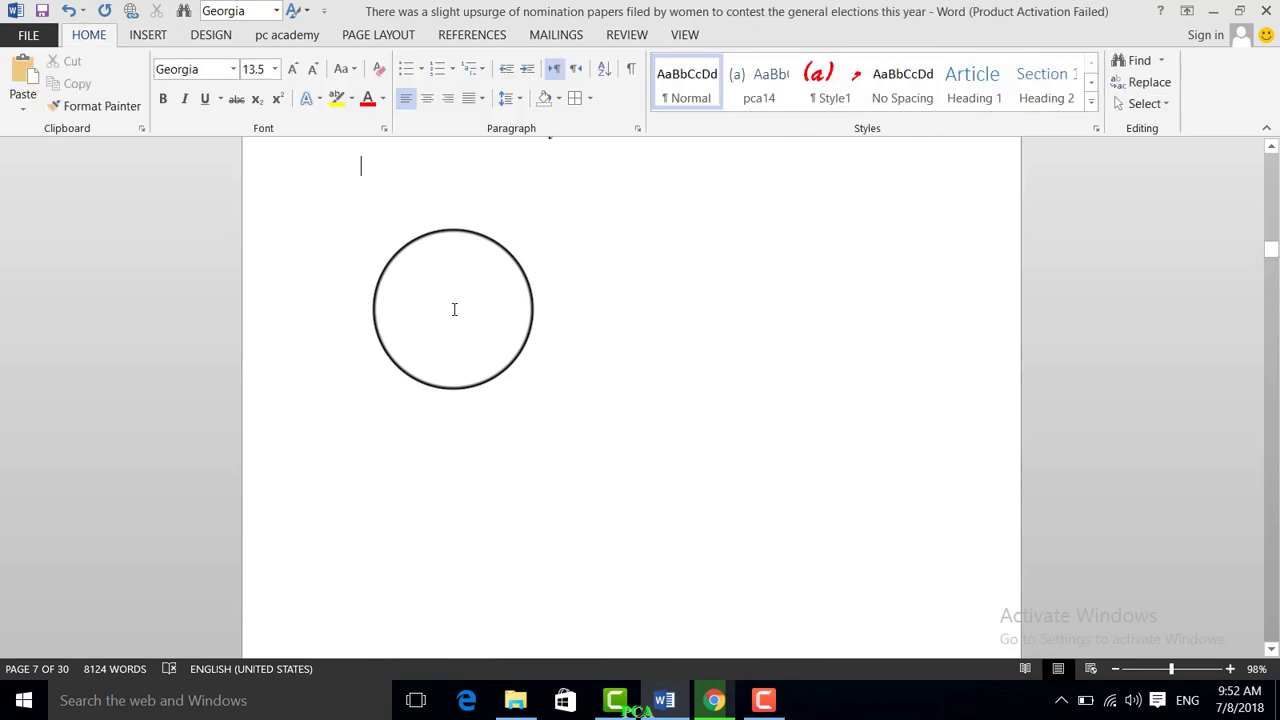
scroll(453, 309, up, 3)
click(148, 34)
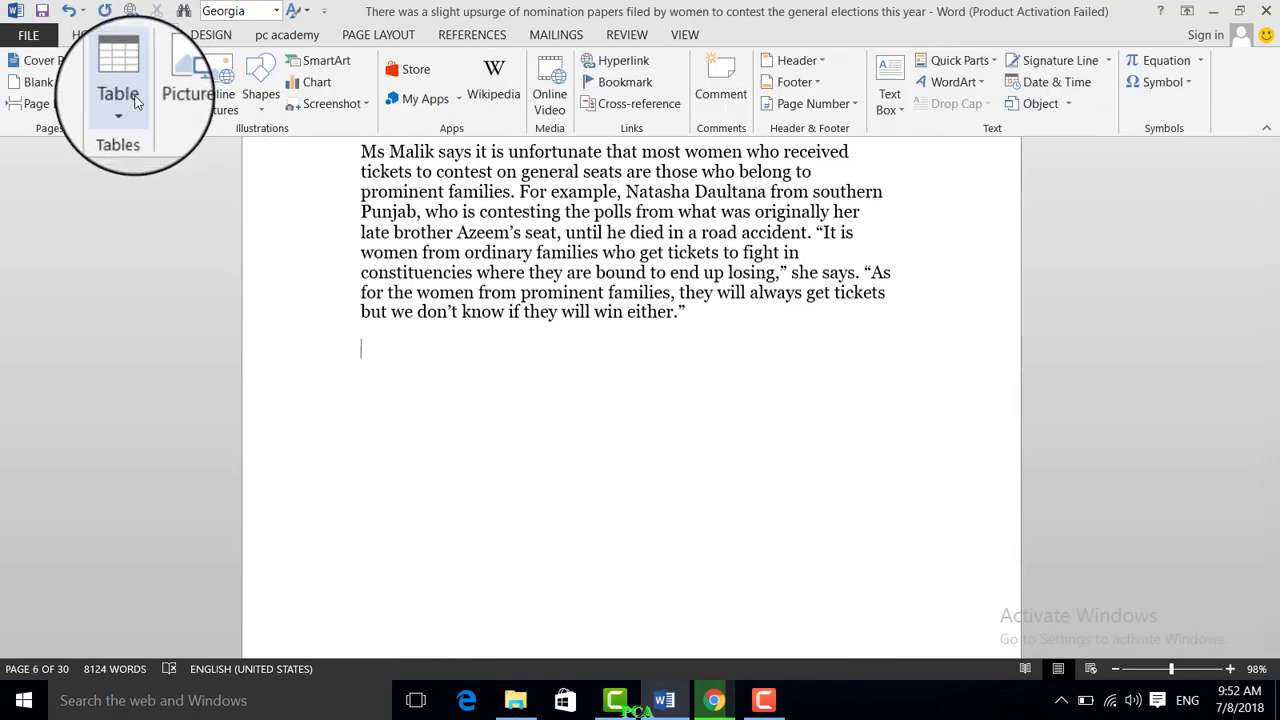
click(123, 95)
click(145, 347)
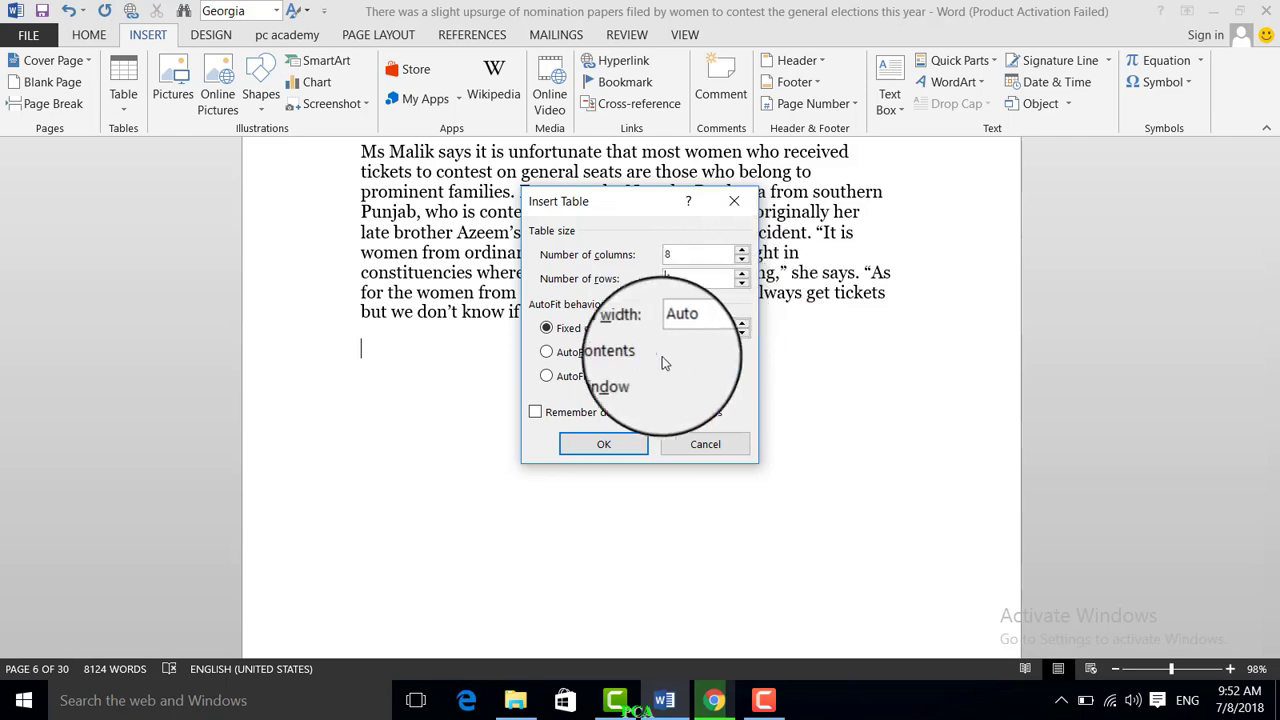
click(616, 452)
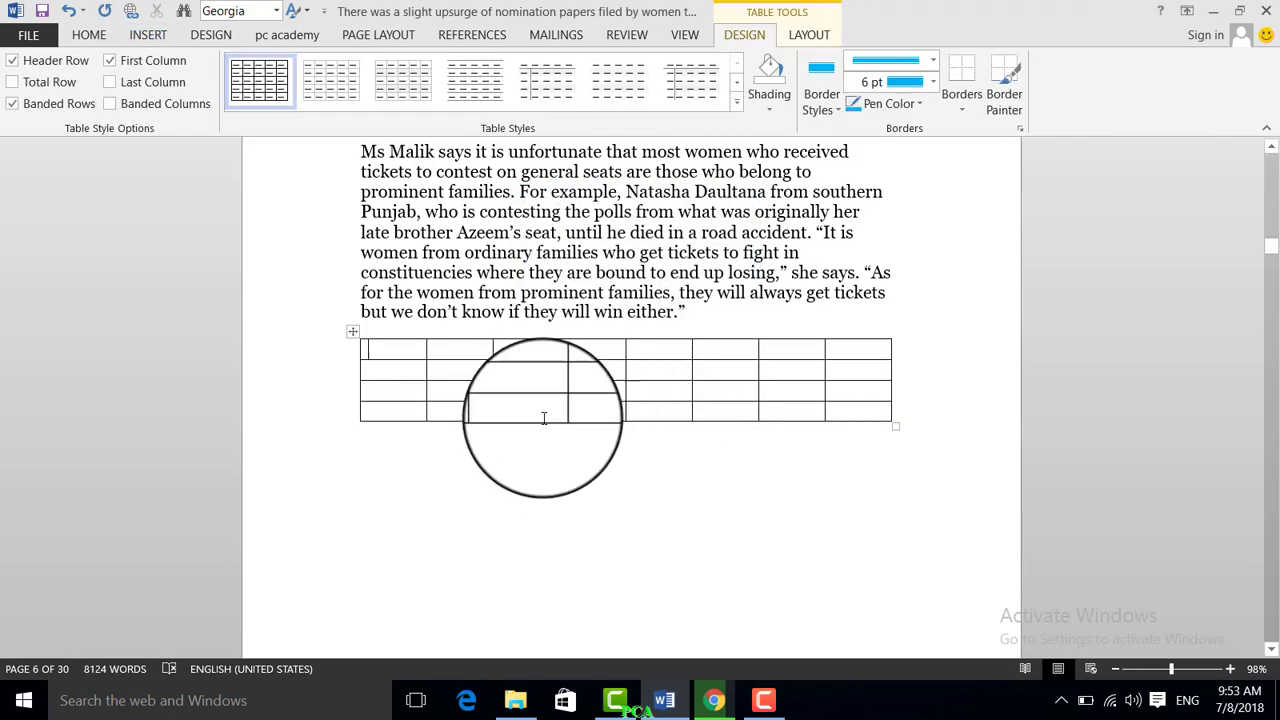
- Draw a single-cell table about 4.33" wide and 2.75" high below the eight-column table
scroll(514, 400, down, 2)
scroll(491, 403, up, 1)
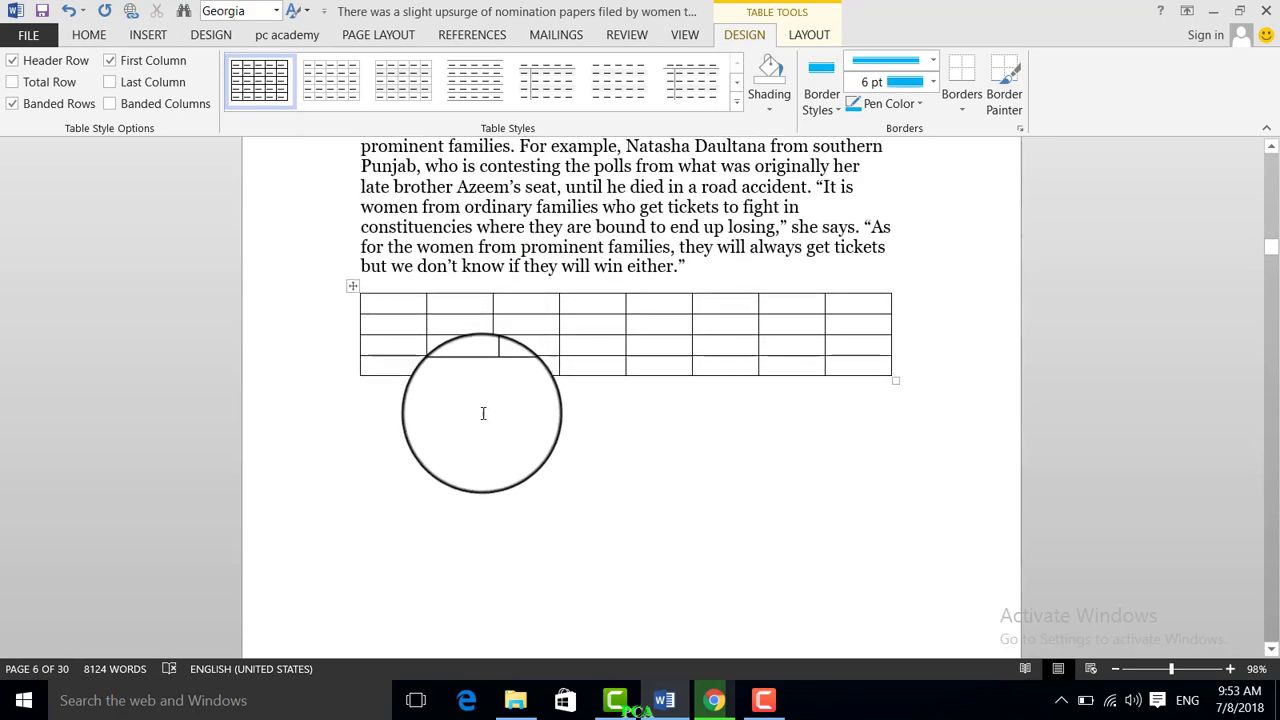
scroll(470, 350, up, 1)
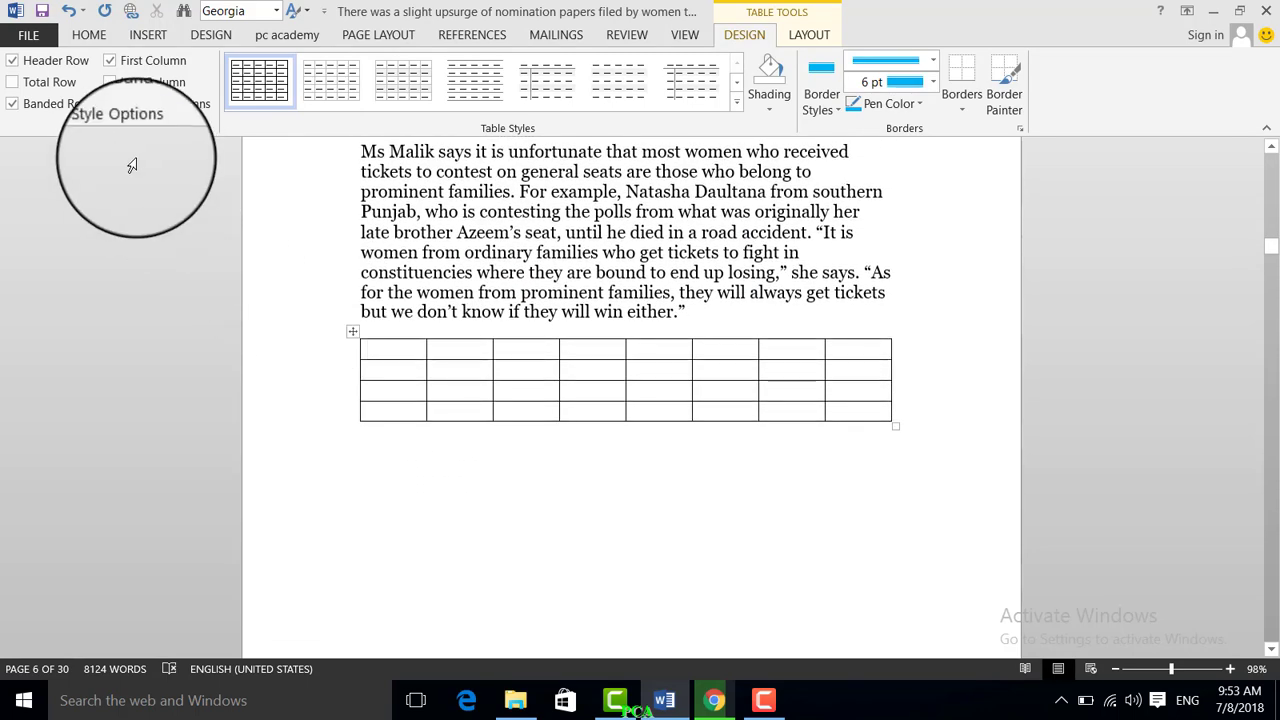
click(148, 35)
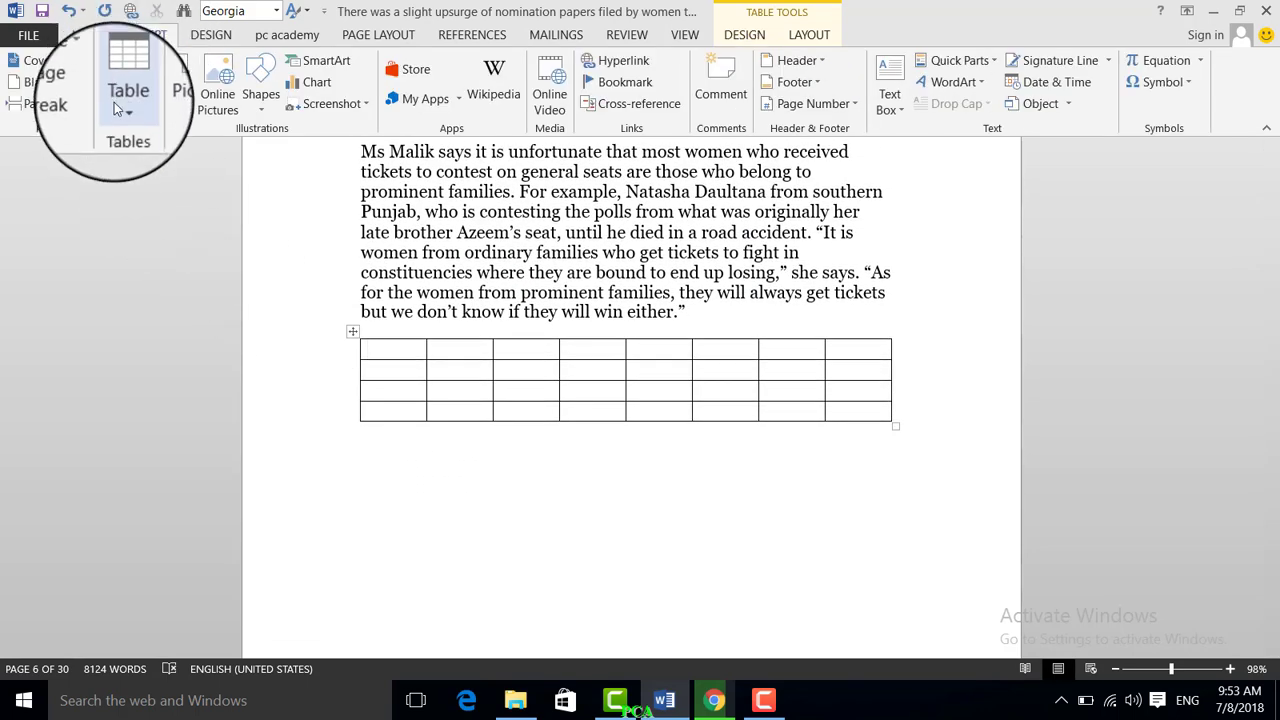
click(116, 110)
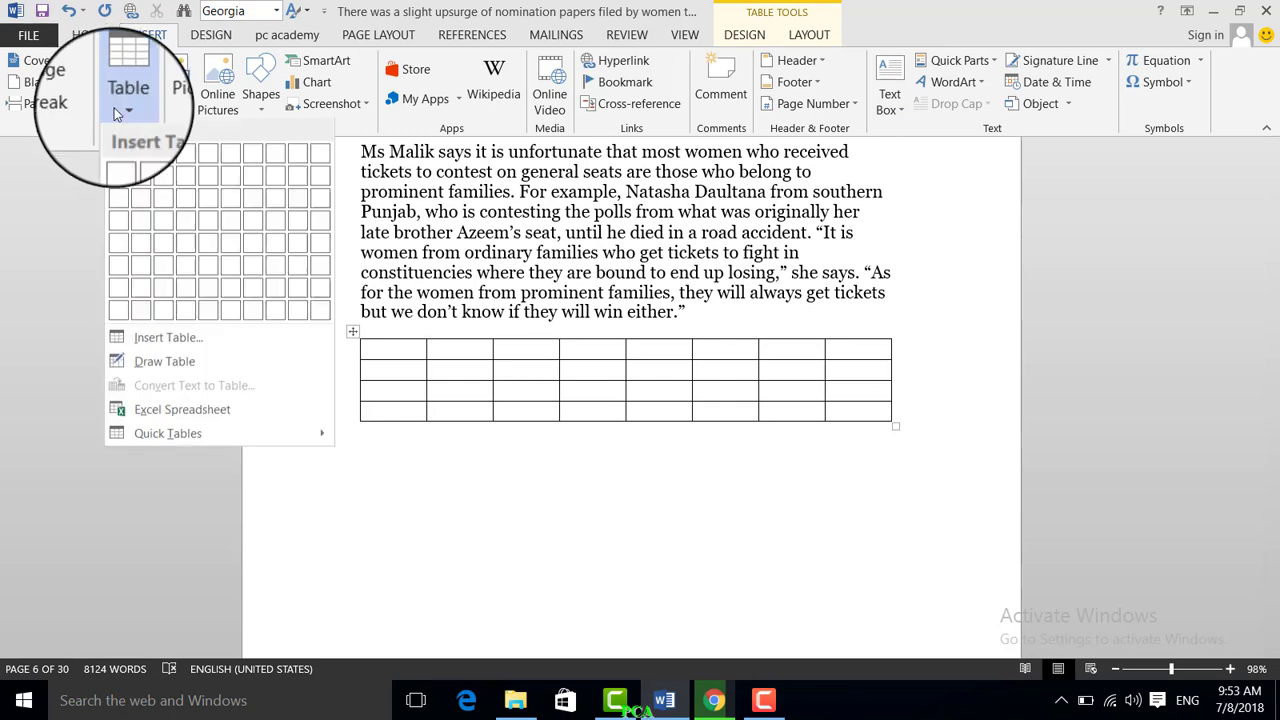
click(138, 370)
scroll(389, 400, down, 5)
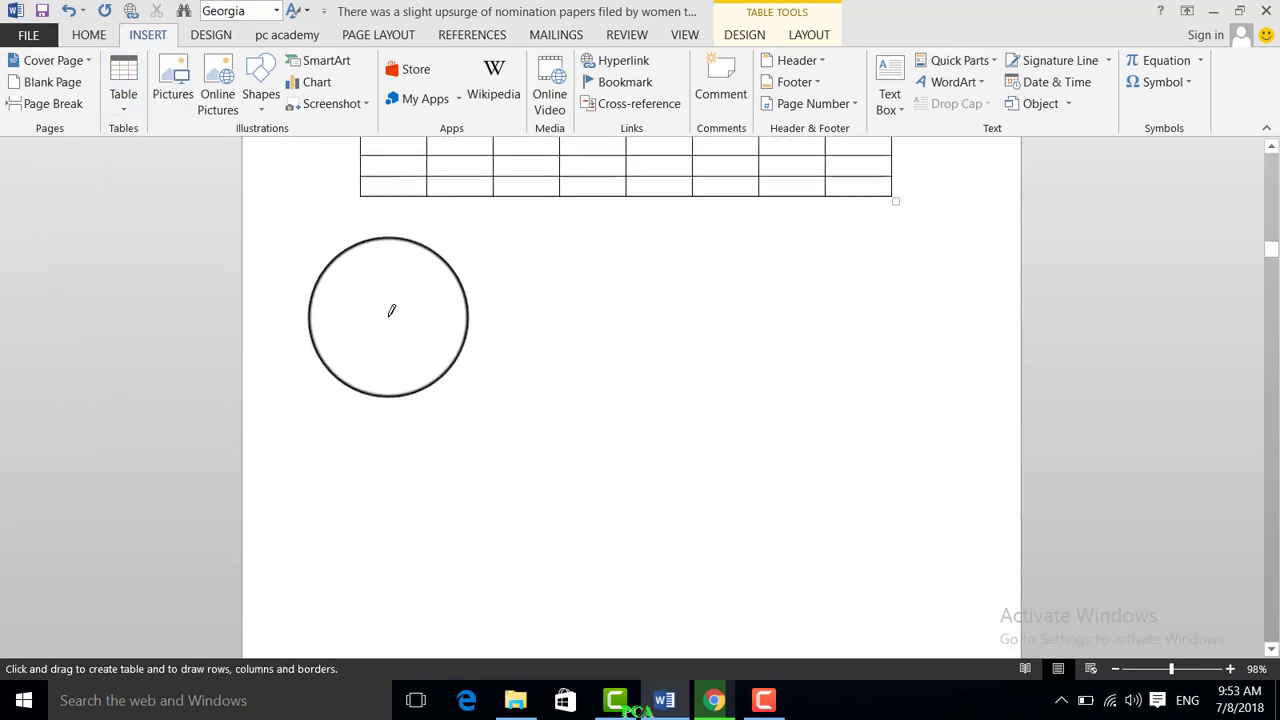
drag(386, 232, 768, 440)
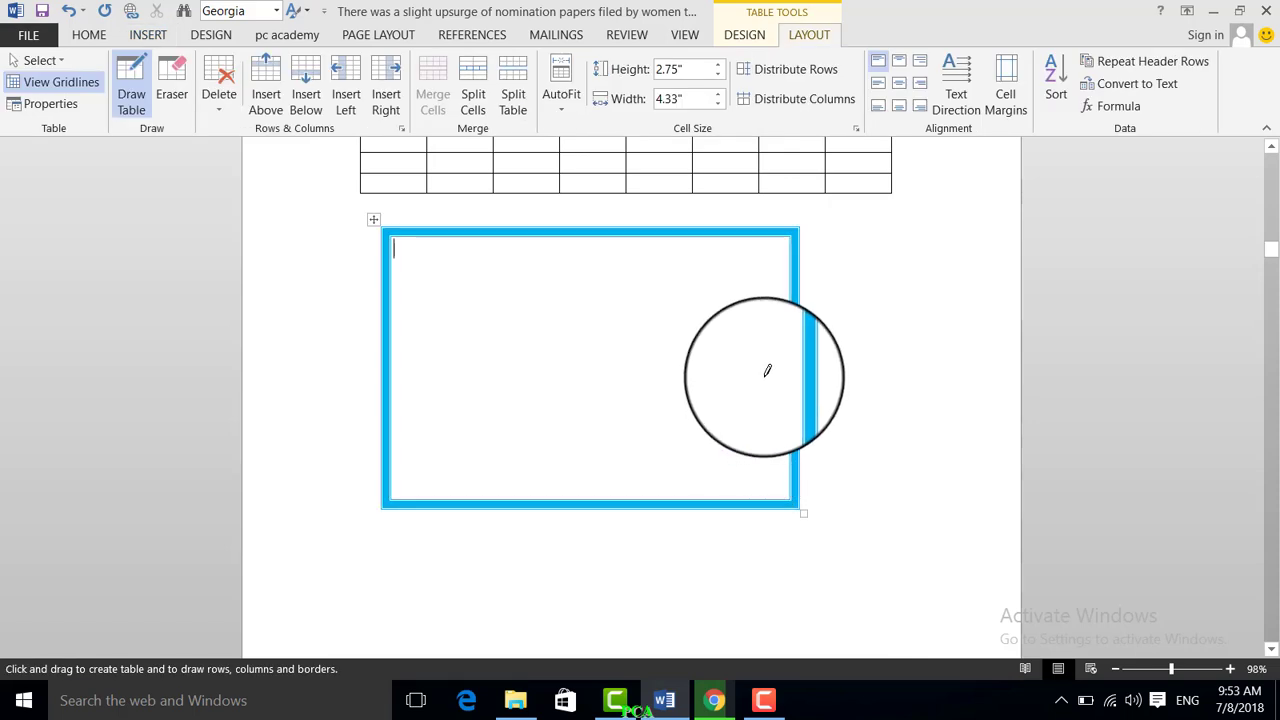
- Draw a vertical divider near the drawn table's right edge and a horizontal divider in the narrow column, undoing the stray nested cell
drag(736, 238, 736, 443)
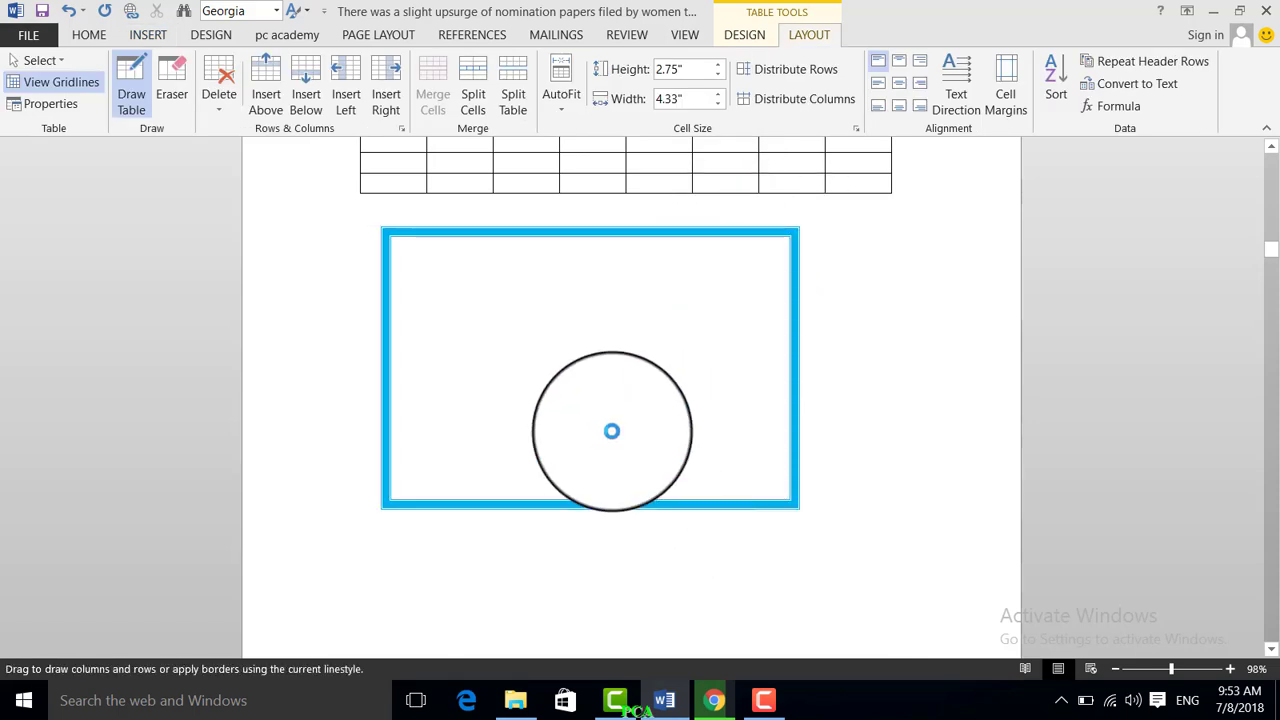
drag(492, 243, 516, 497)
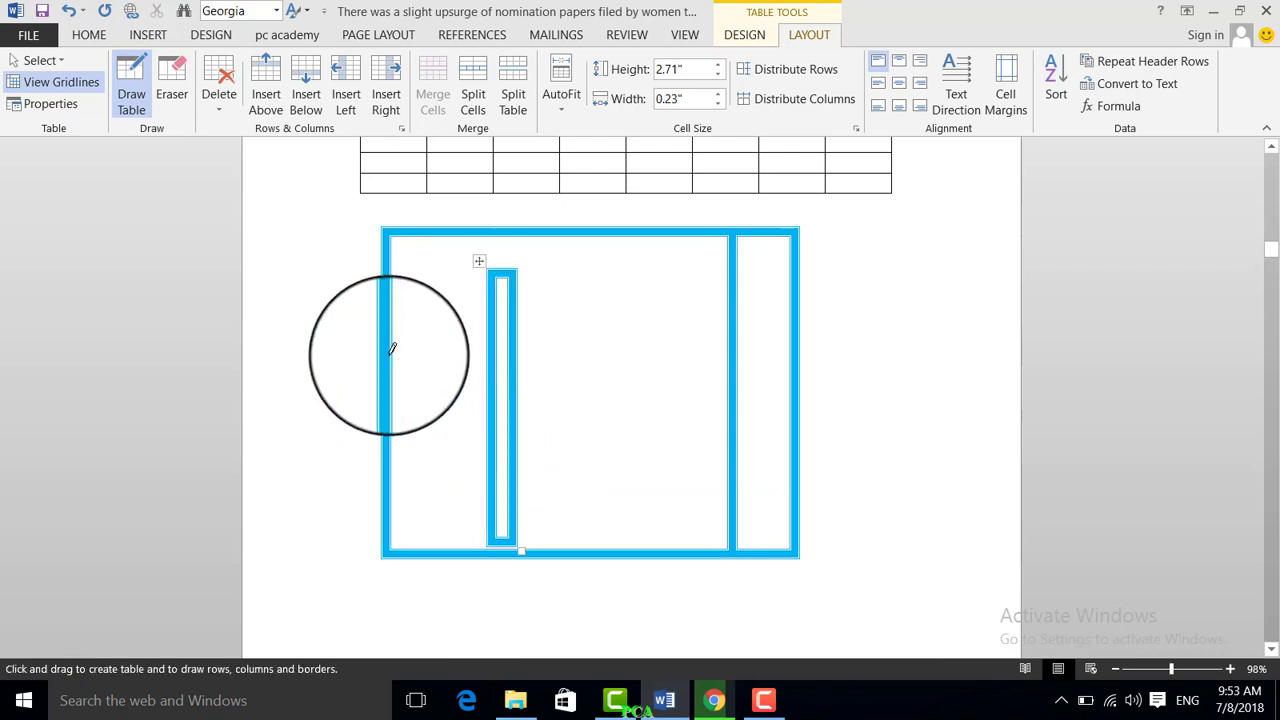
mouse_move(397, 348)
mouse_down()
mouse_move(651, 349)
mouse_move(774, 309)
mouse_move(738, 324)
mouse_up()
key(ctrl+z)
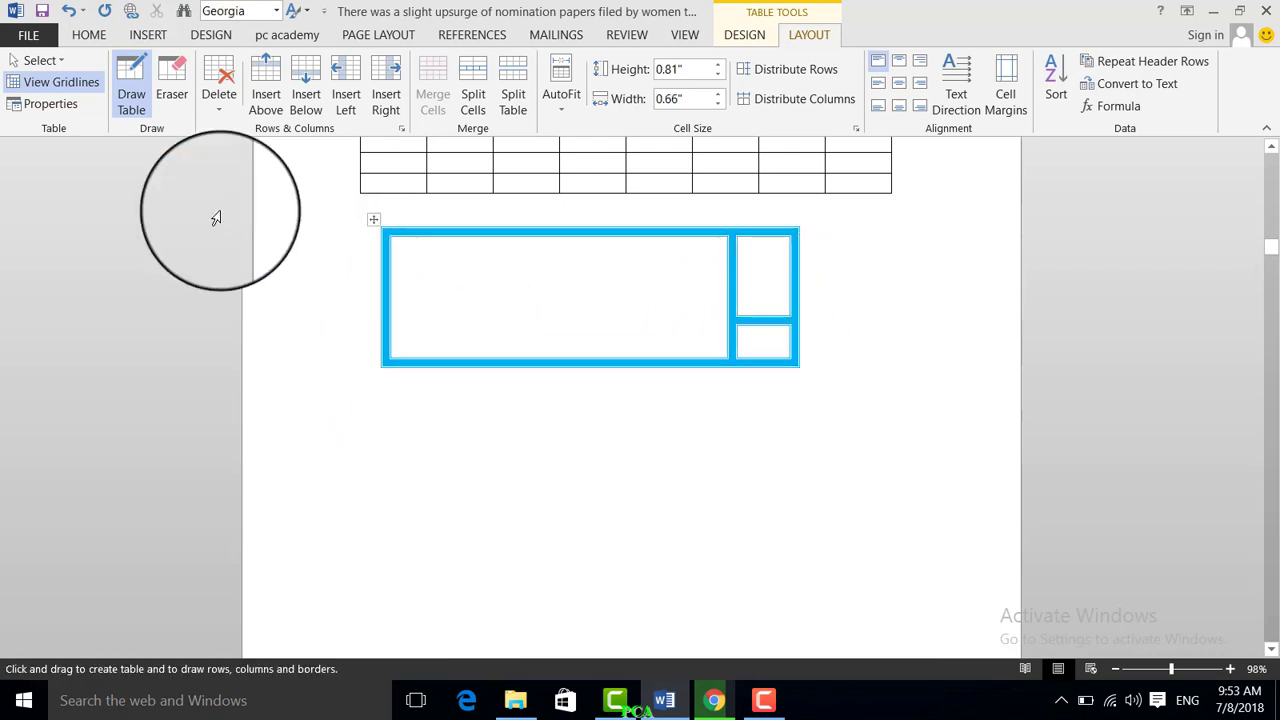
- Embed an Excel spreadsheet in the upper-right cell of the drawn table and dismiss the Office activation wizard
click(140, 35)
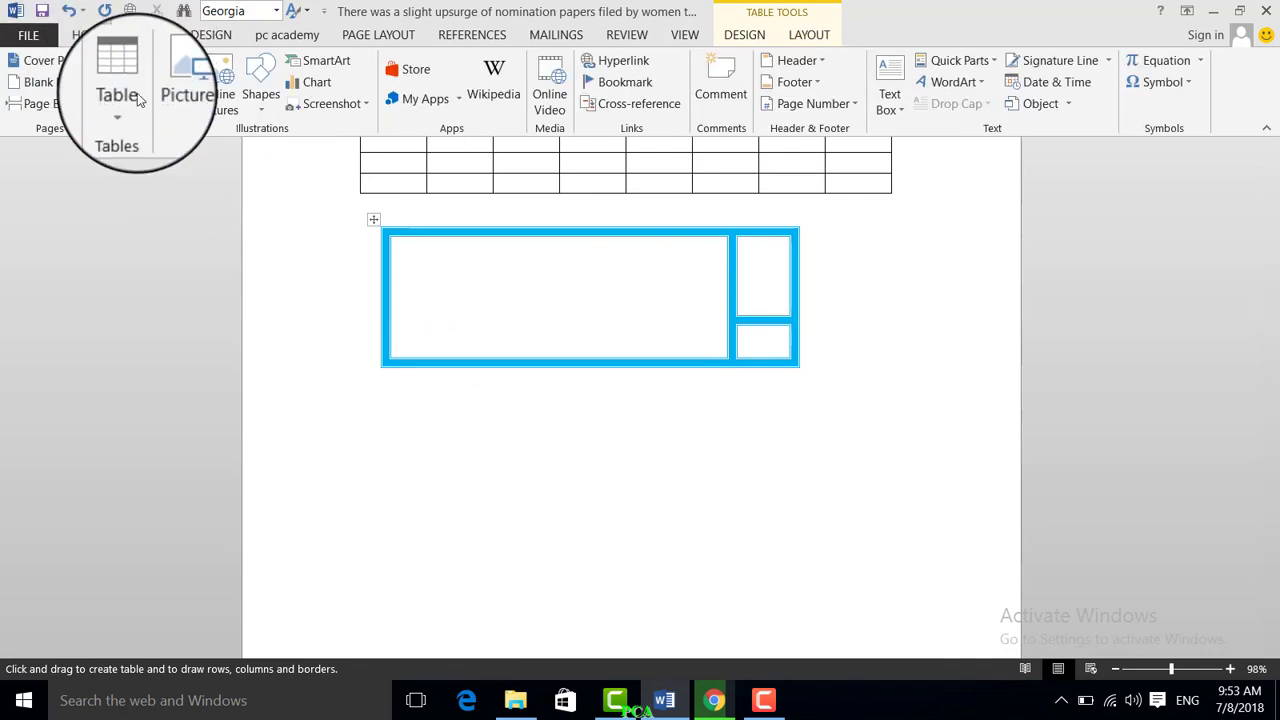
click(124, 108)
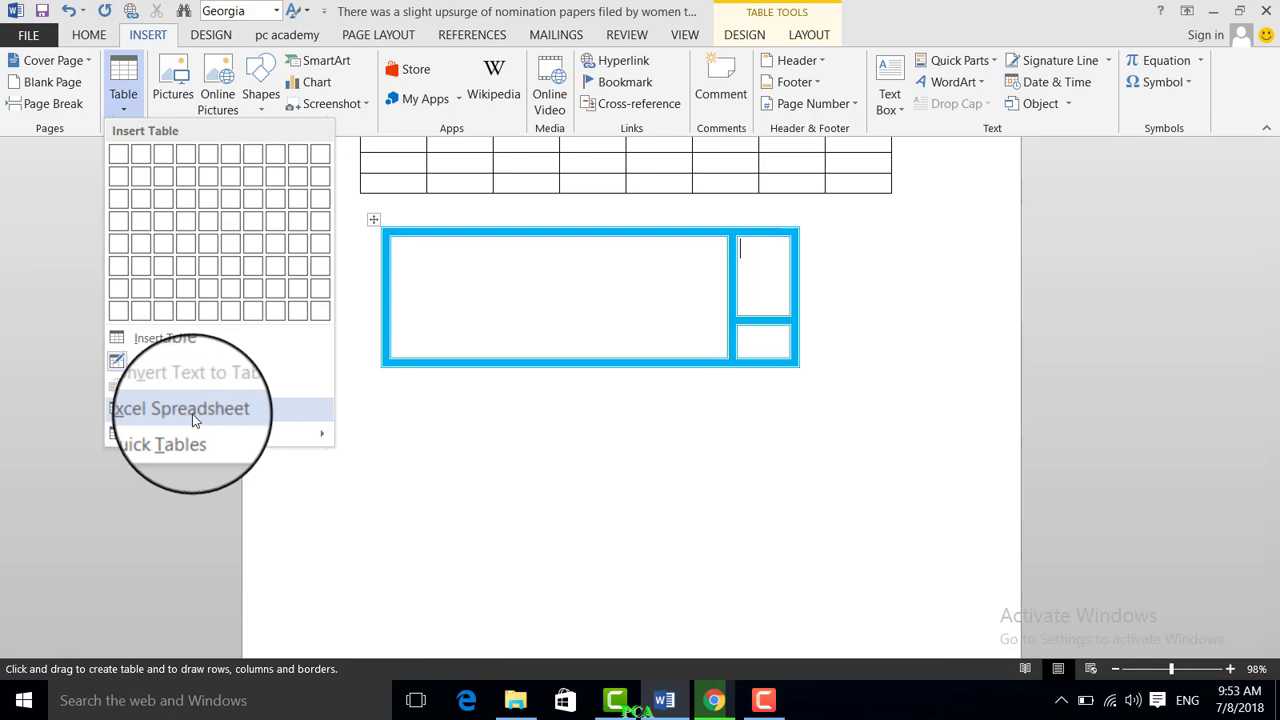
click(188, 415)
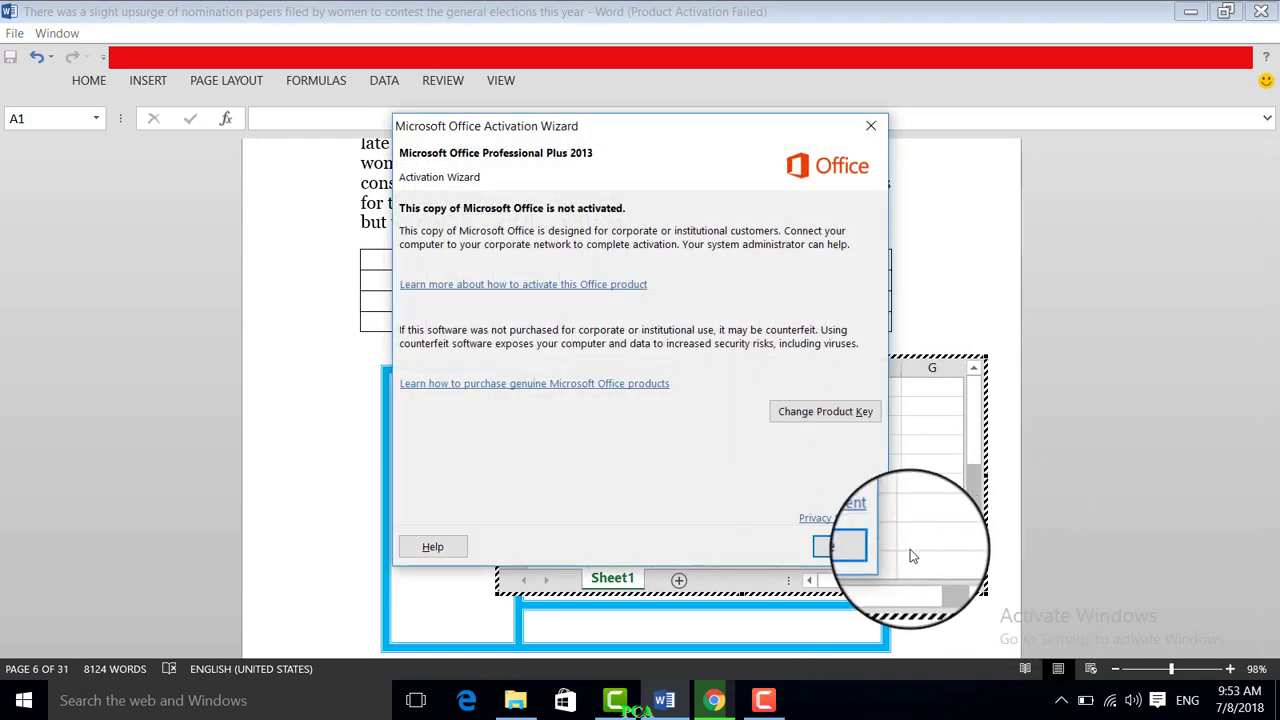
click(839, 546)
- Examine the embedded spreadsheet's cells and its page layout, data and view commands, and return to the document
click(757, 462)
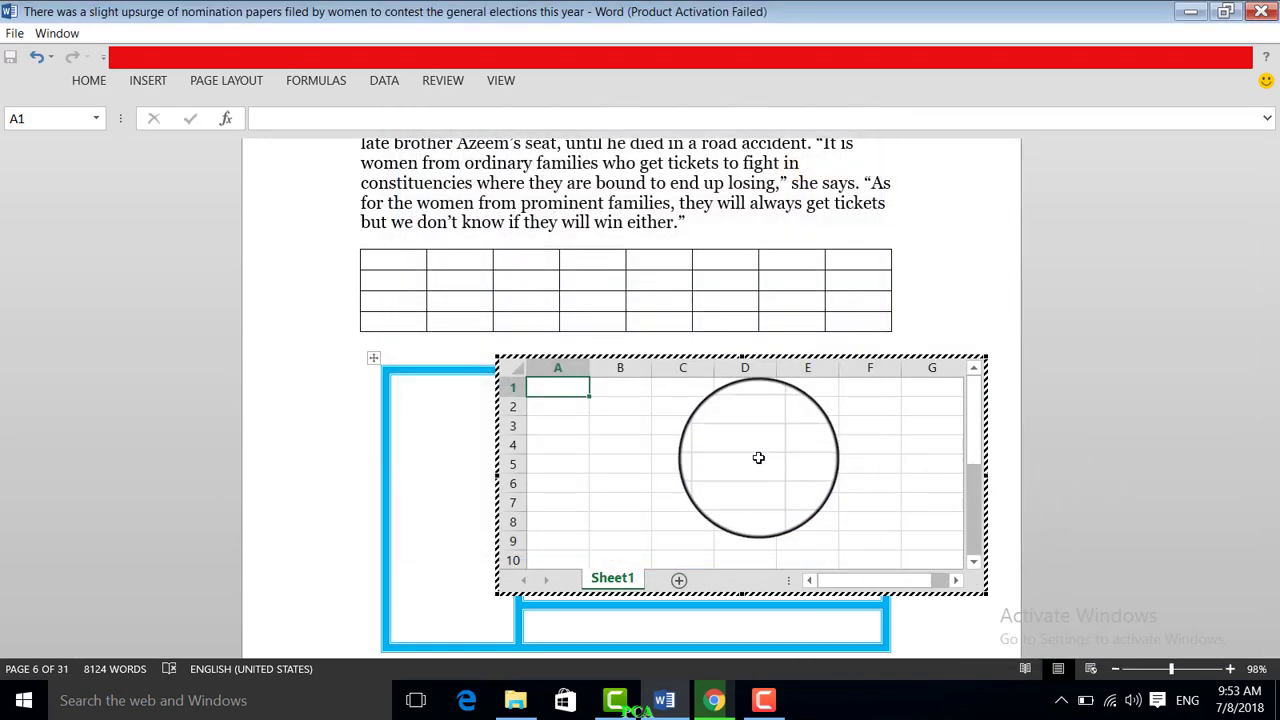
click(656, 440)
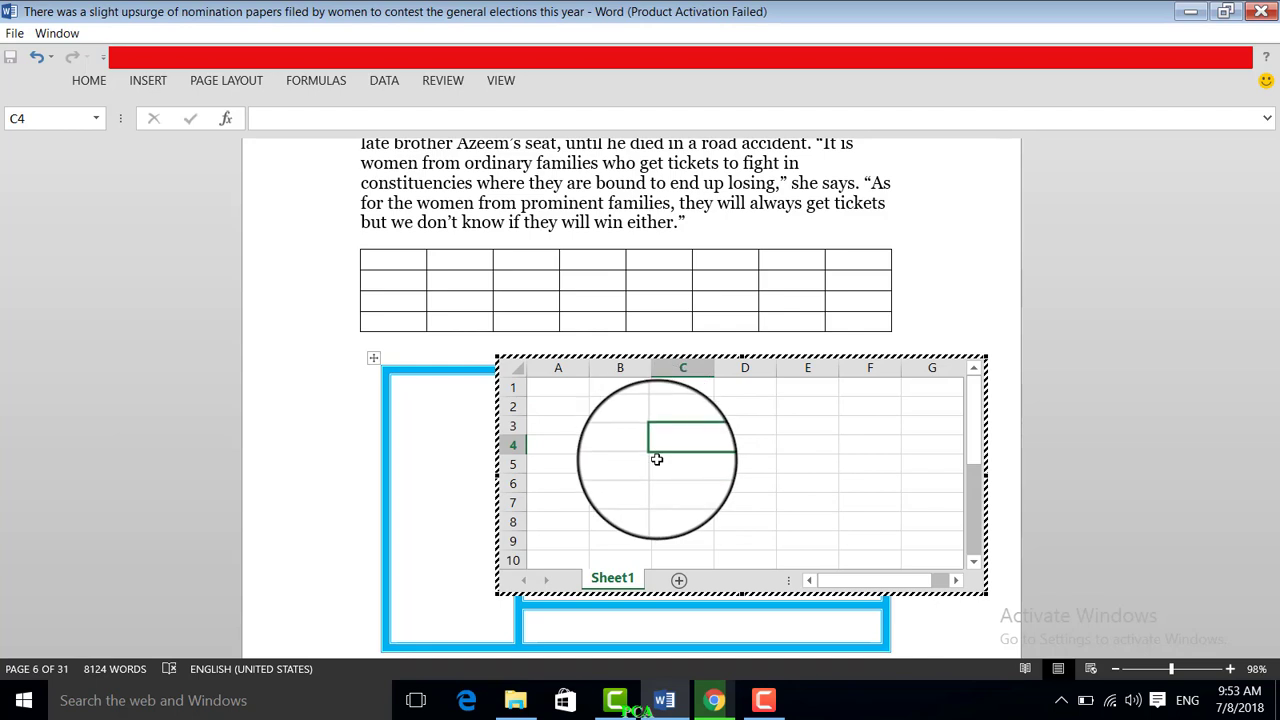
key(Escape)
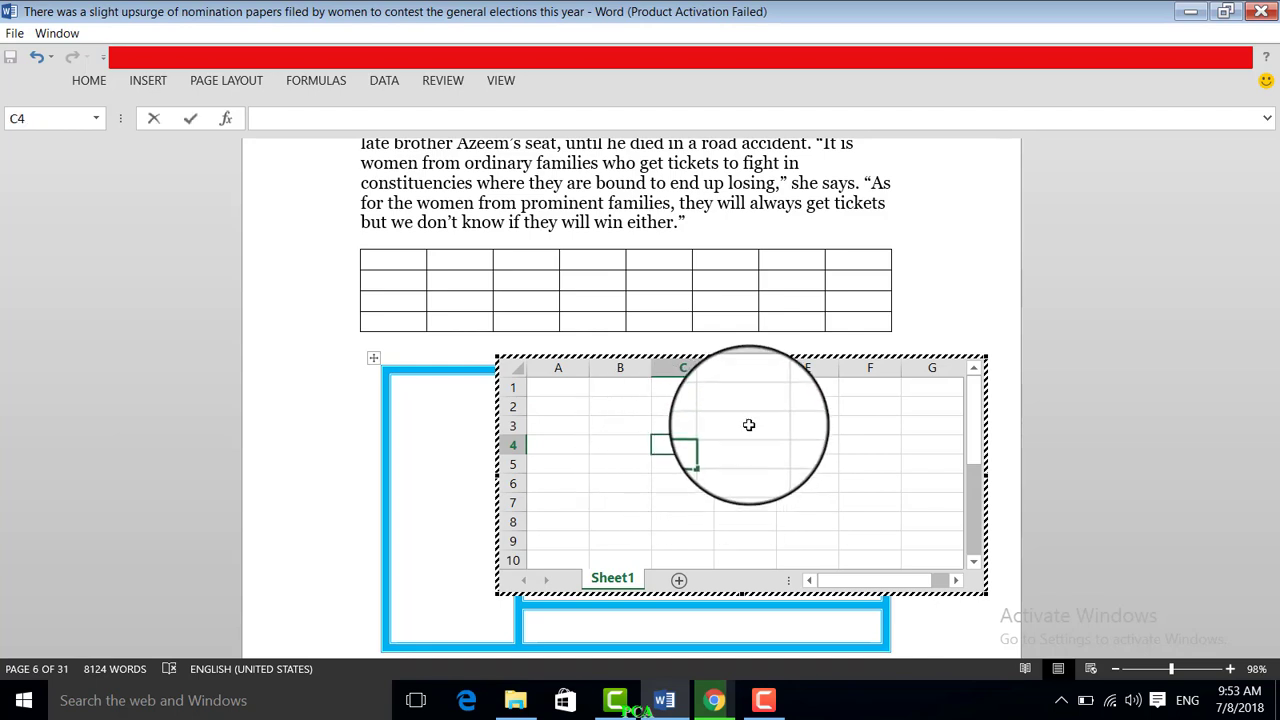
scroll(747, 438, down, 5)
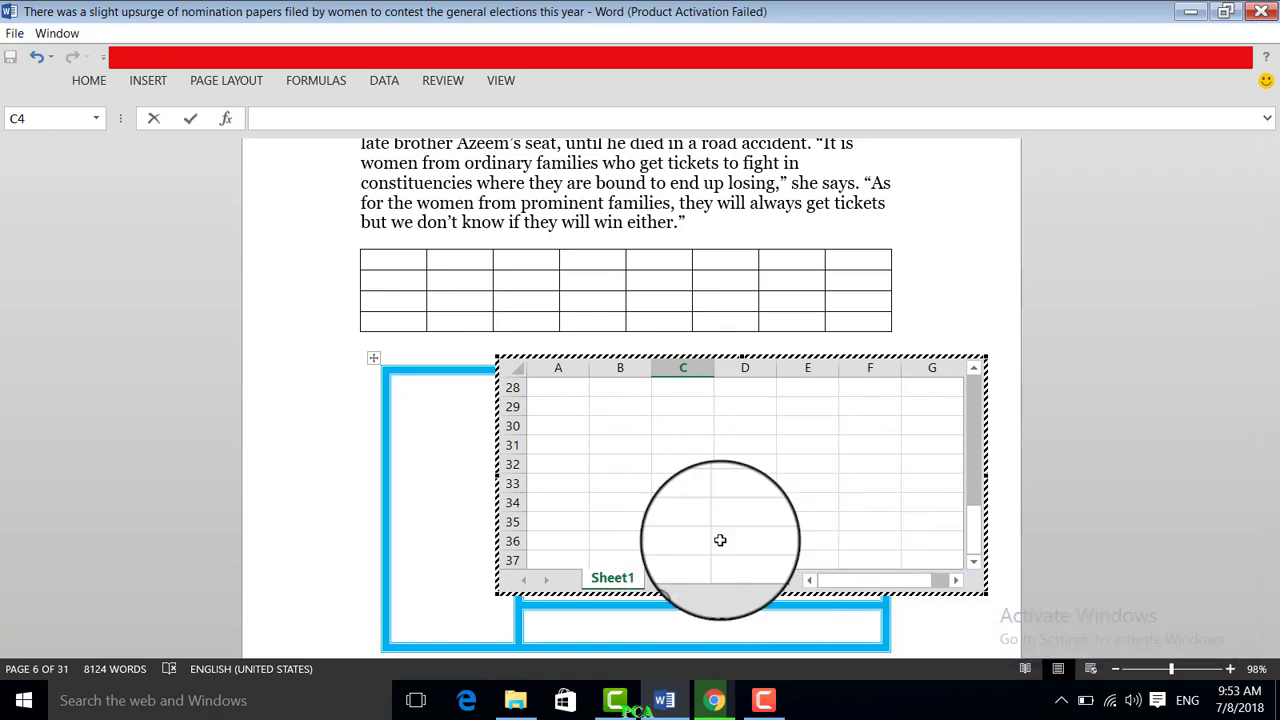
click(143, 88)
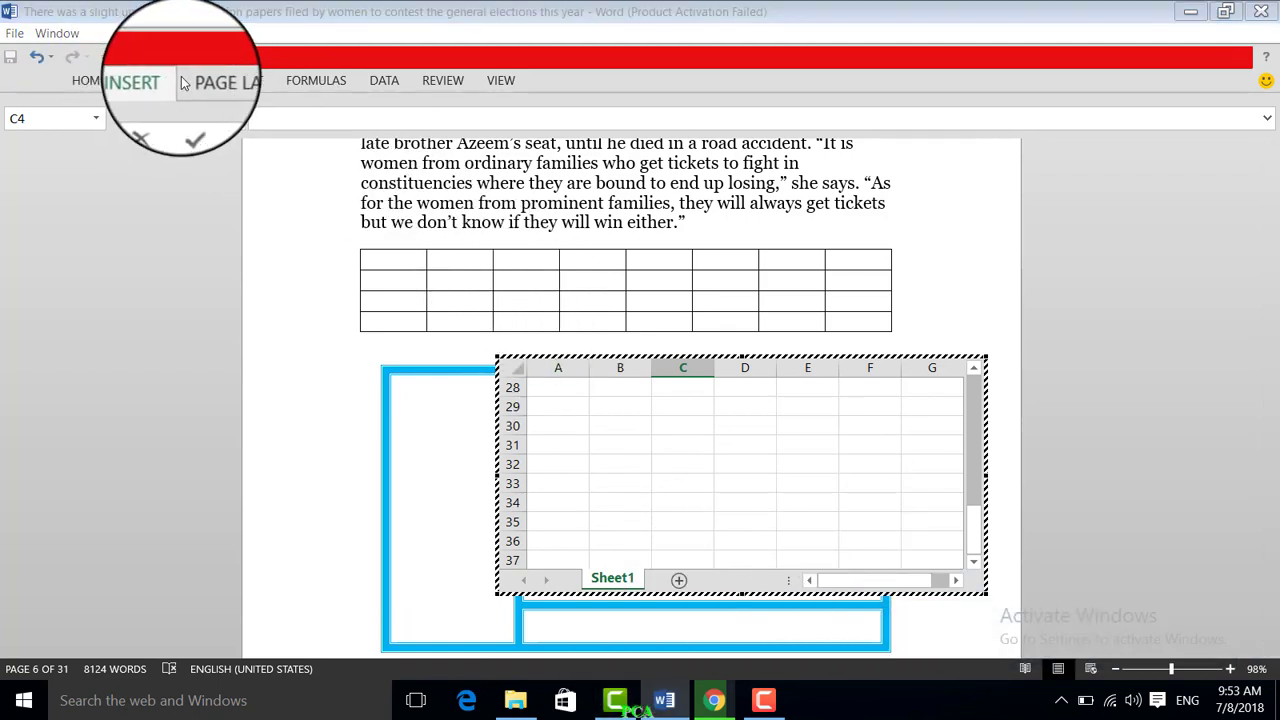
click(250, 81)
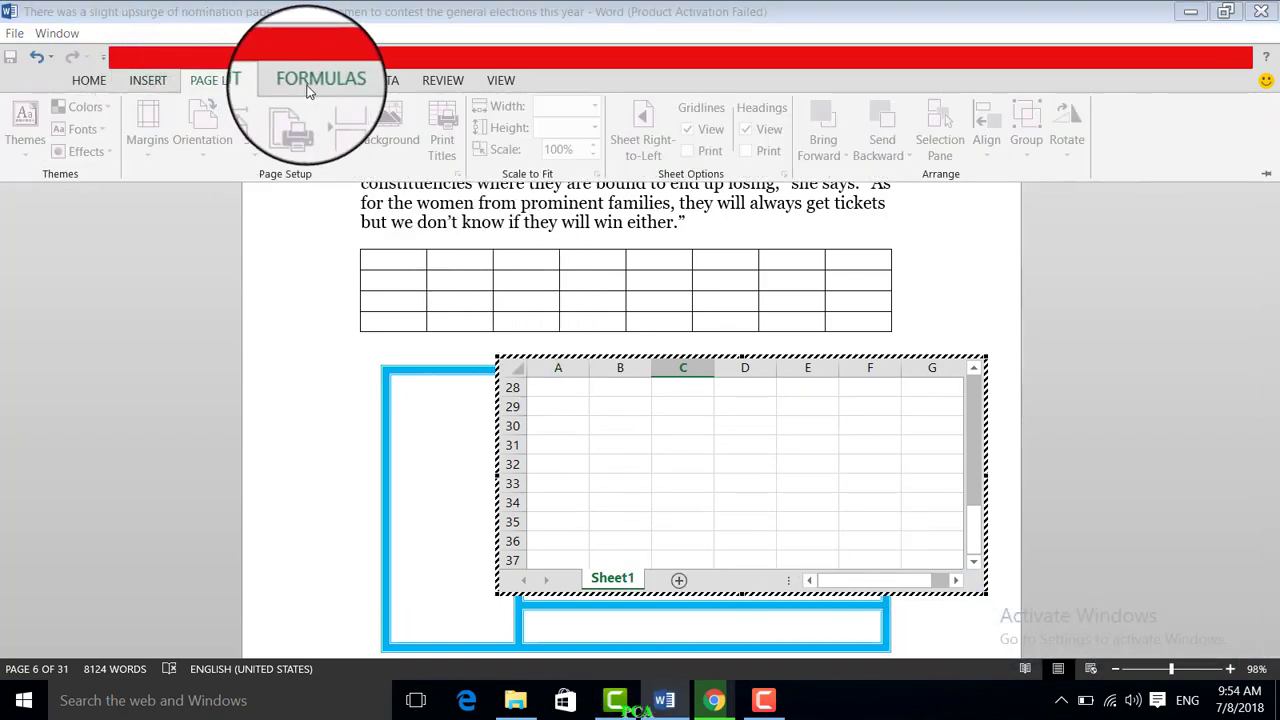
click(388, 80)
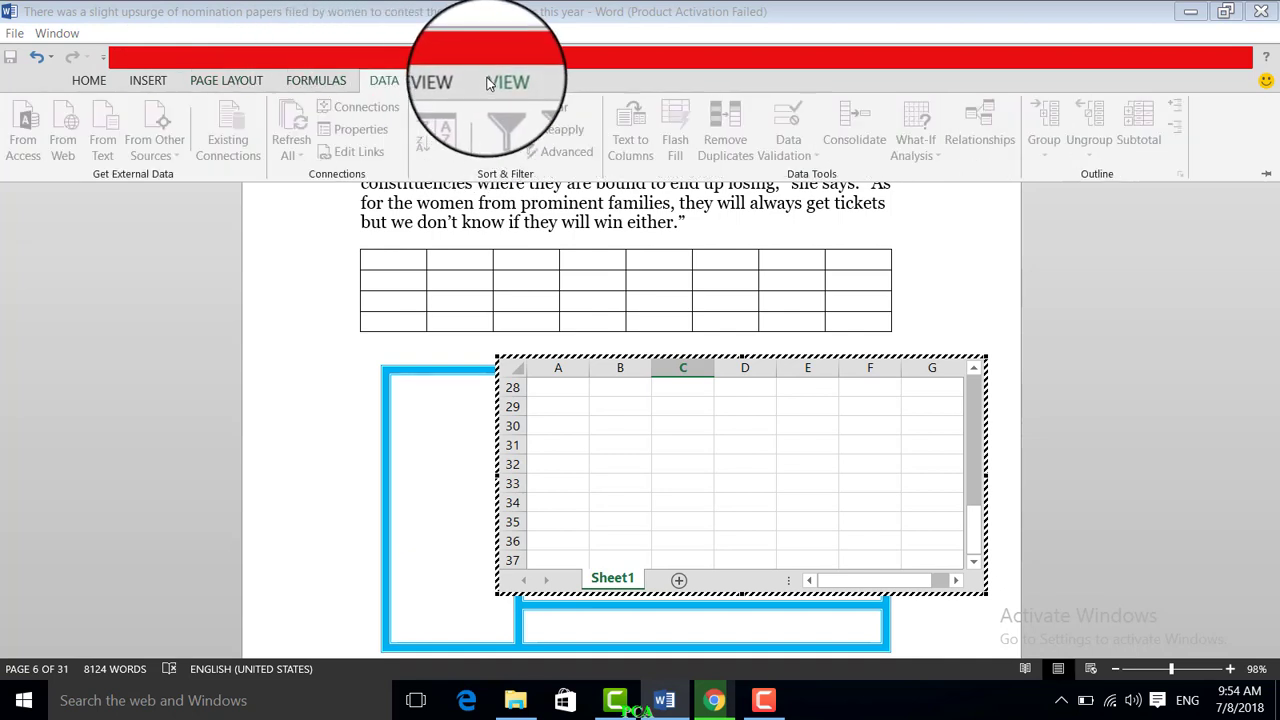
click(500, 80)
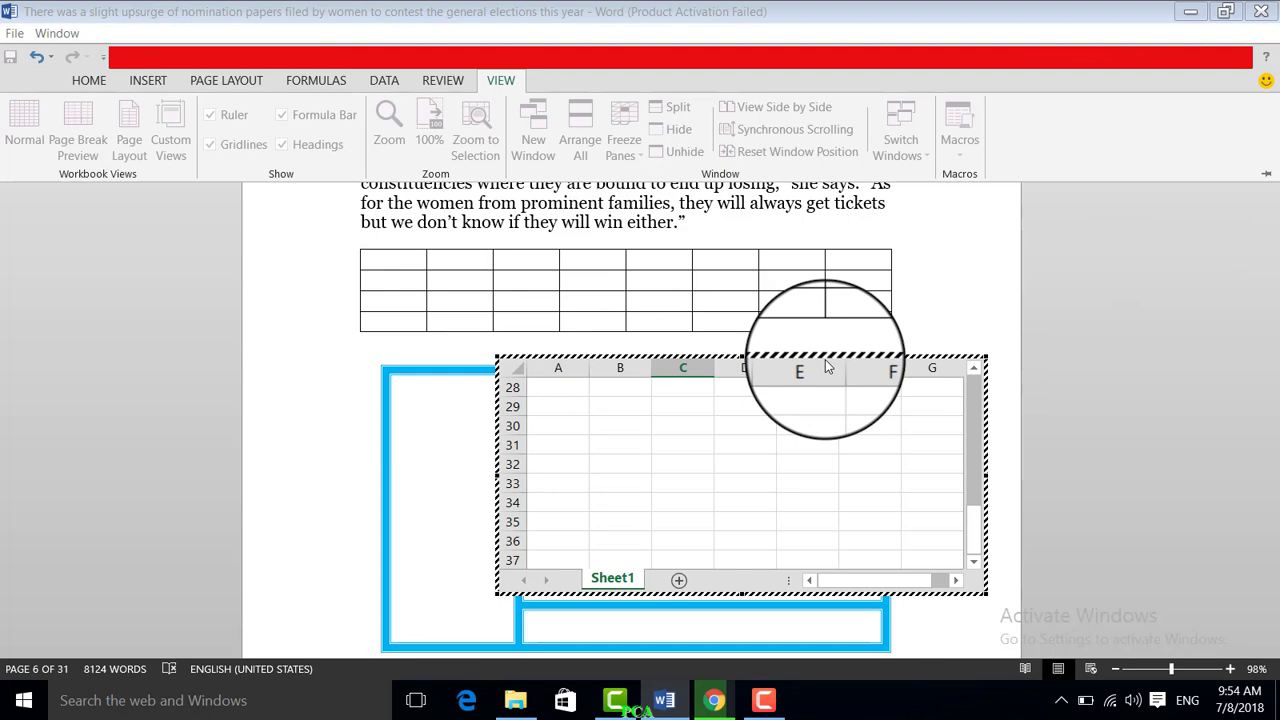
scroll(903, 480, up, 3)
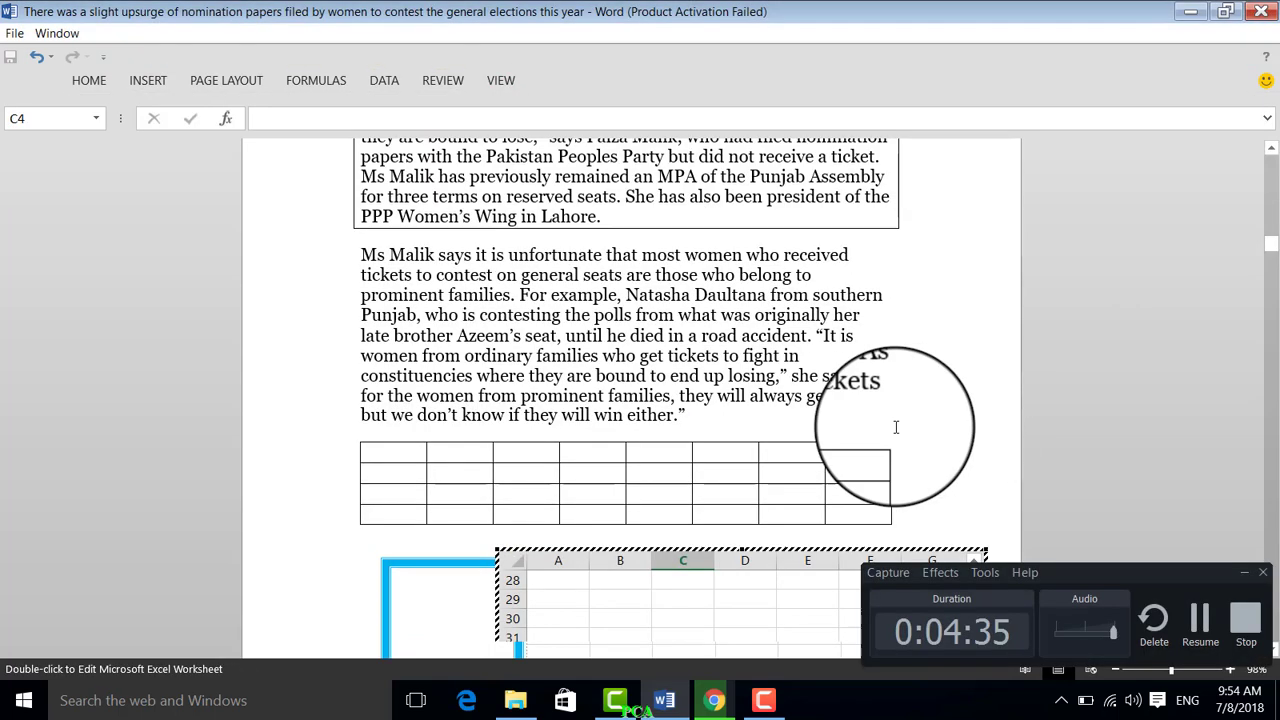
double_click(806, 363)
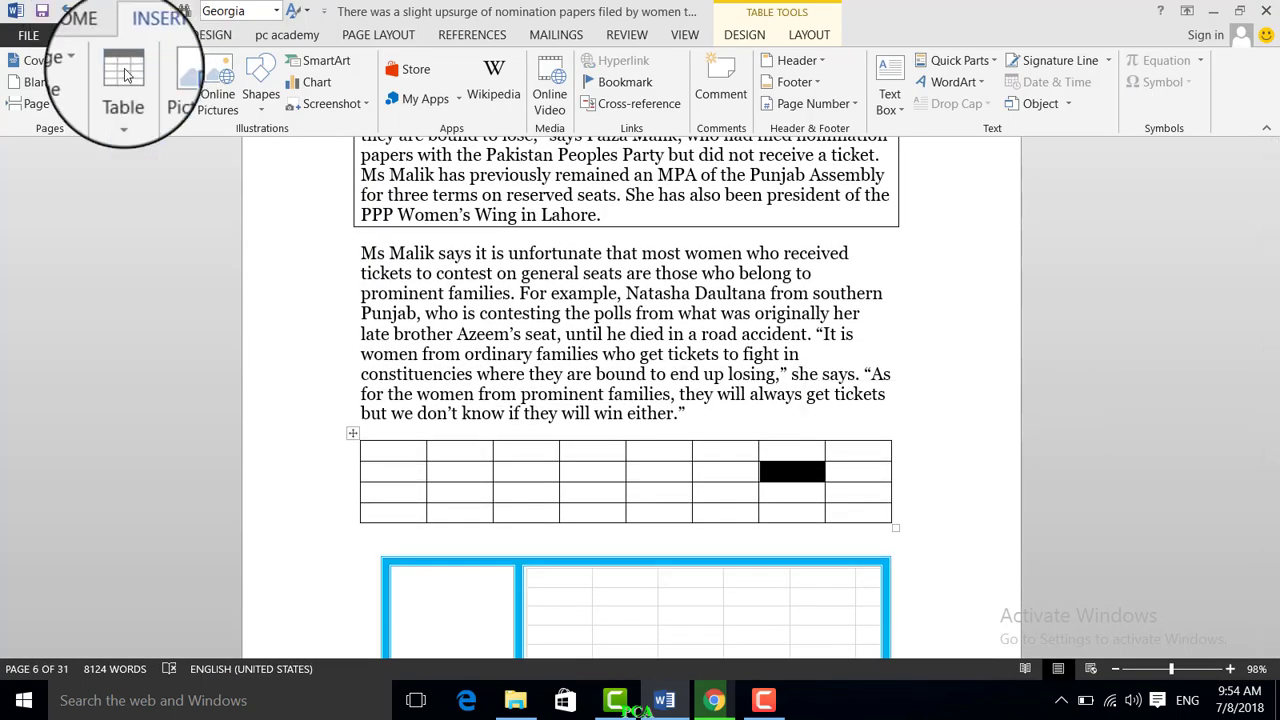
- Convert the paragraphs at the end of page 8 into a two-column table with automatic fixed column width, separating text at paragraphs
click(124, 80)
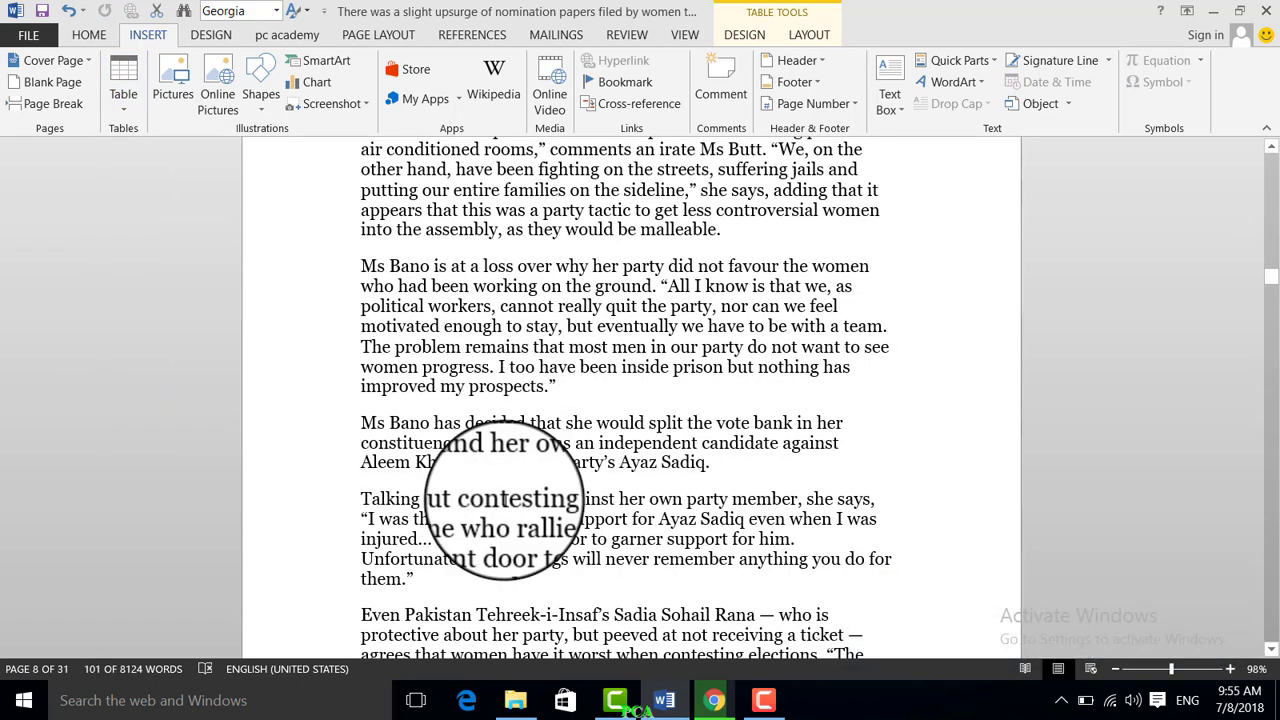
scroll(517, 485, down, 3)
drag(825, 540, 356, 162)
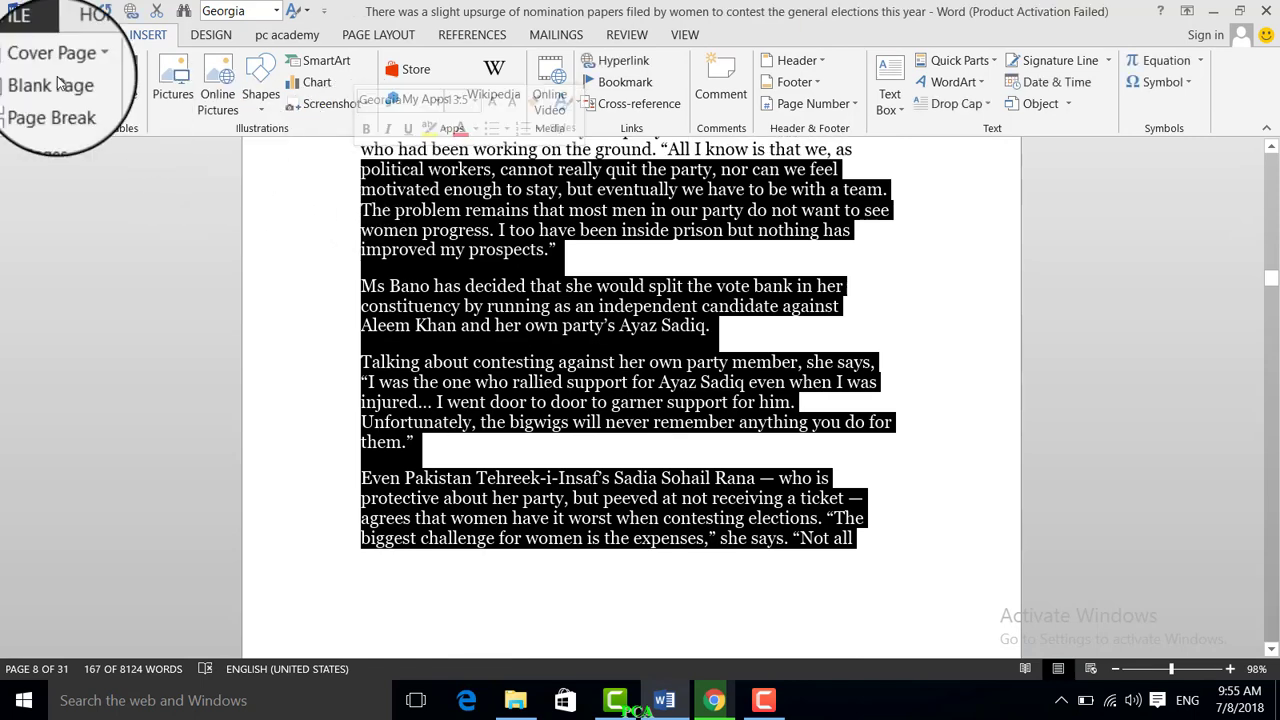
click(126, 105)
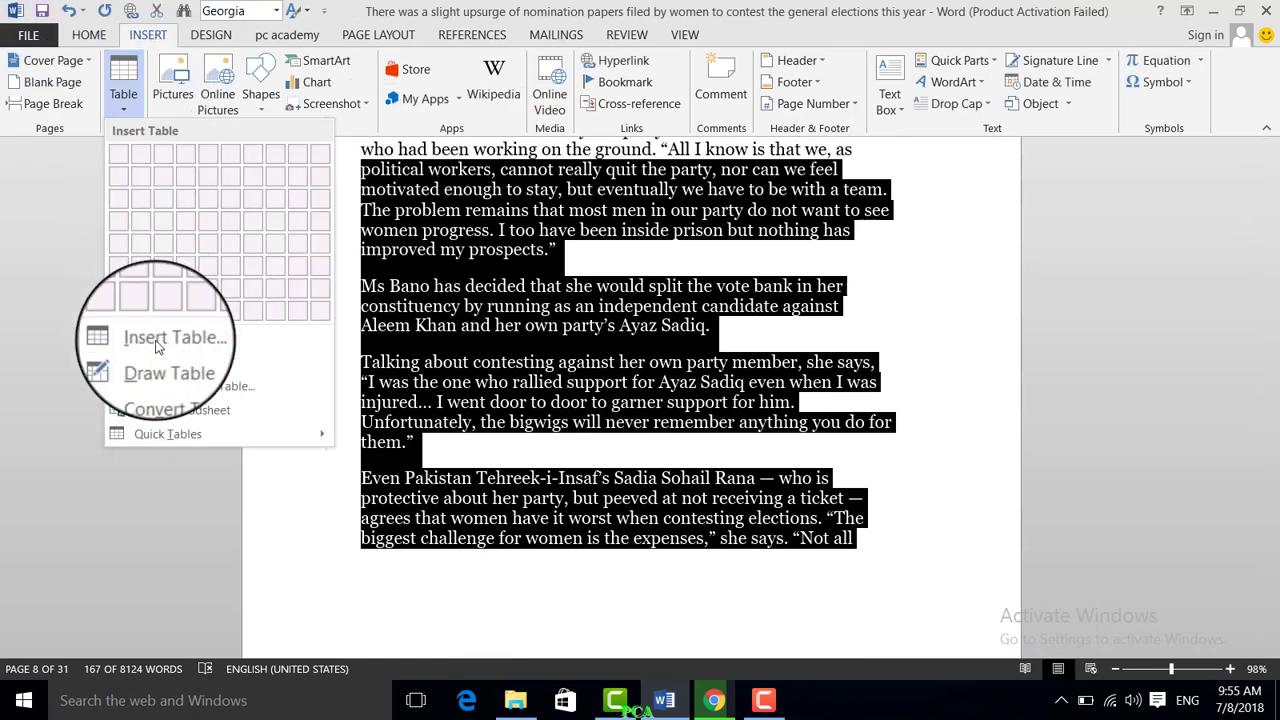
click(214, 390)
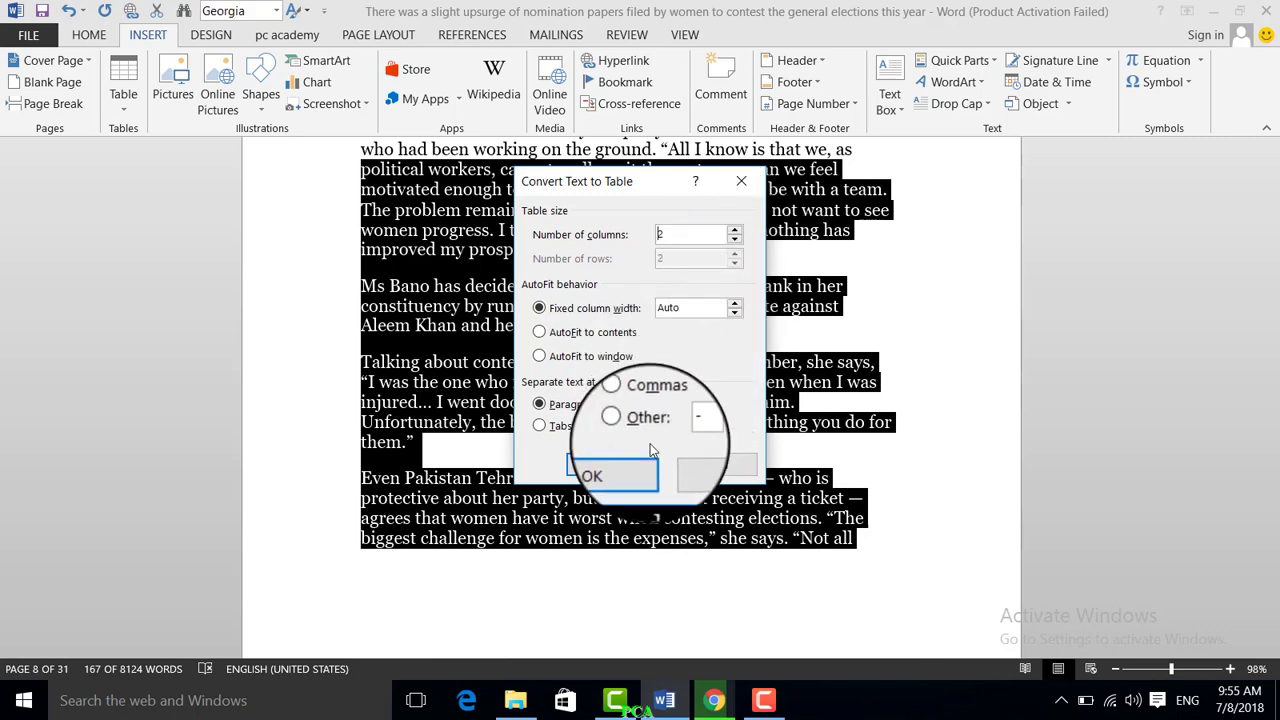
click(599, 465)
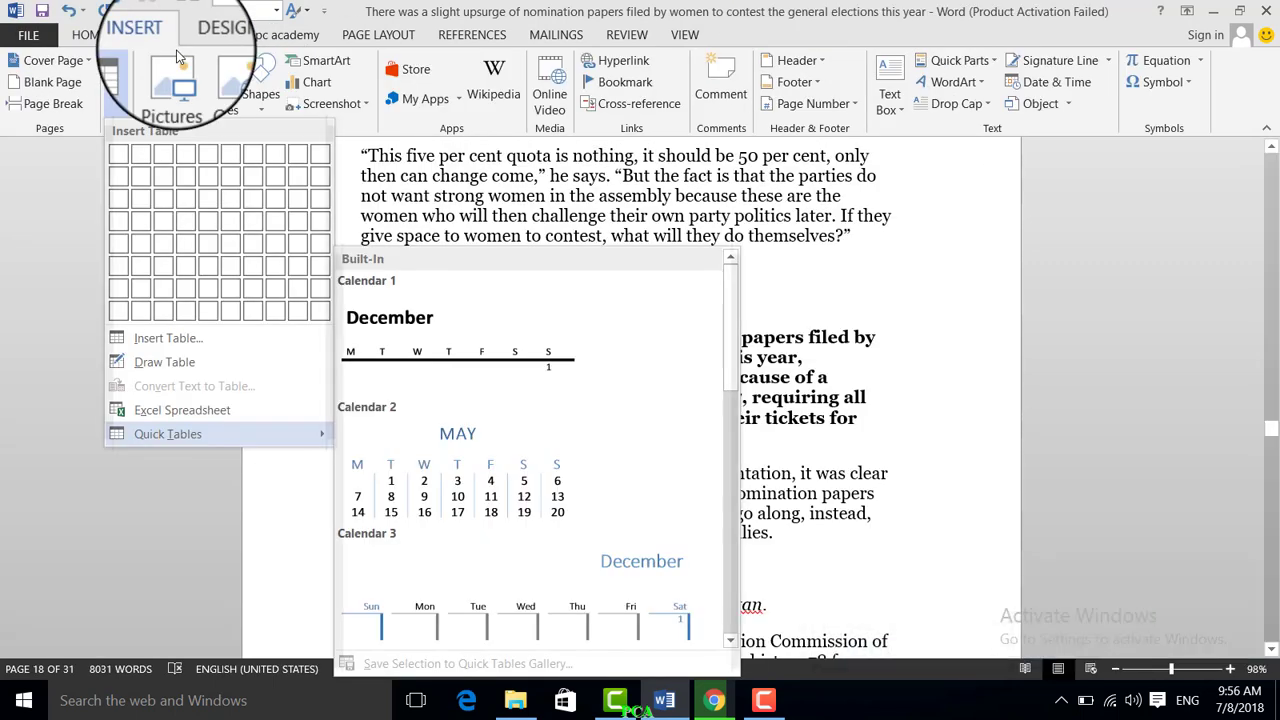
- Insert the Calendar 4 Quick Table below the line "Published in Dawn, July 1st, 2018" on page 18
click(858, 298)
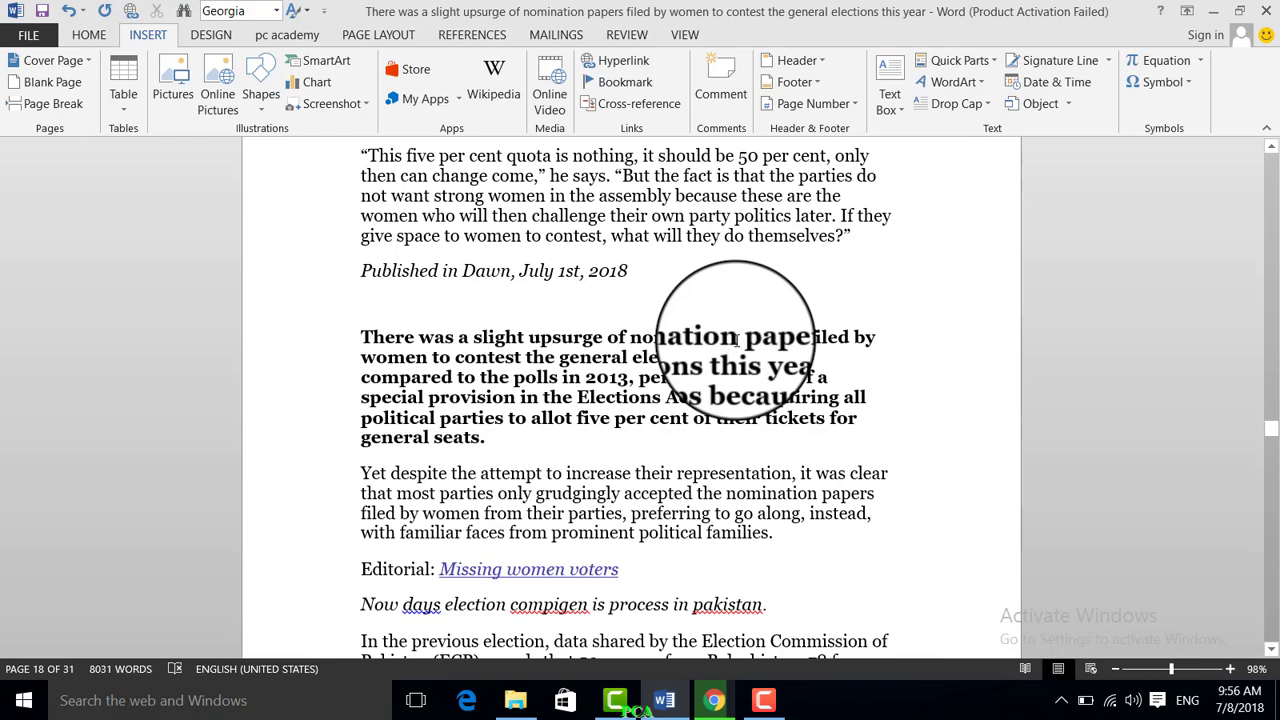
click(668, 277)
click(124, 98)
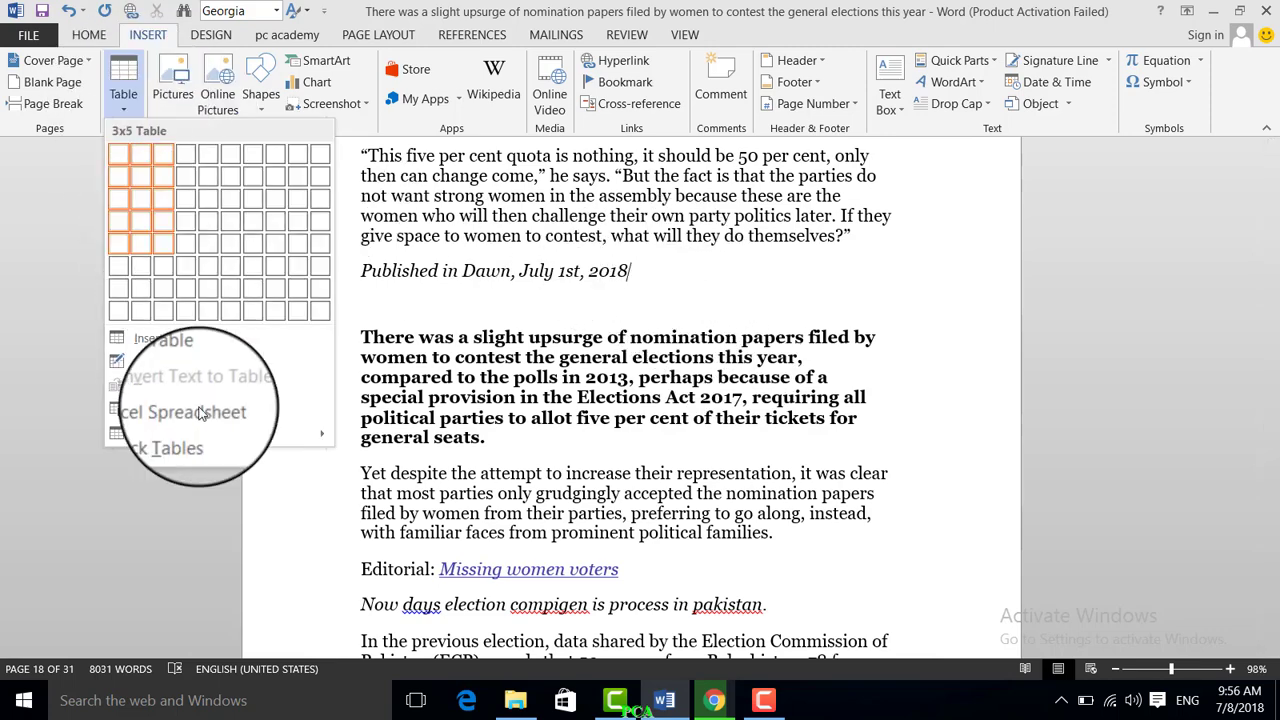
mouse_move(186, 443)
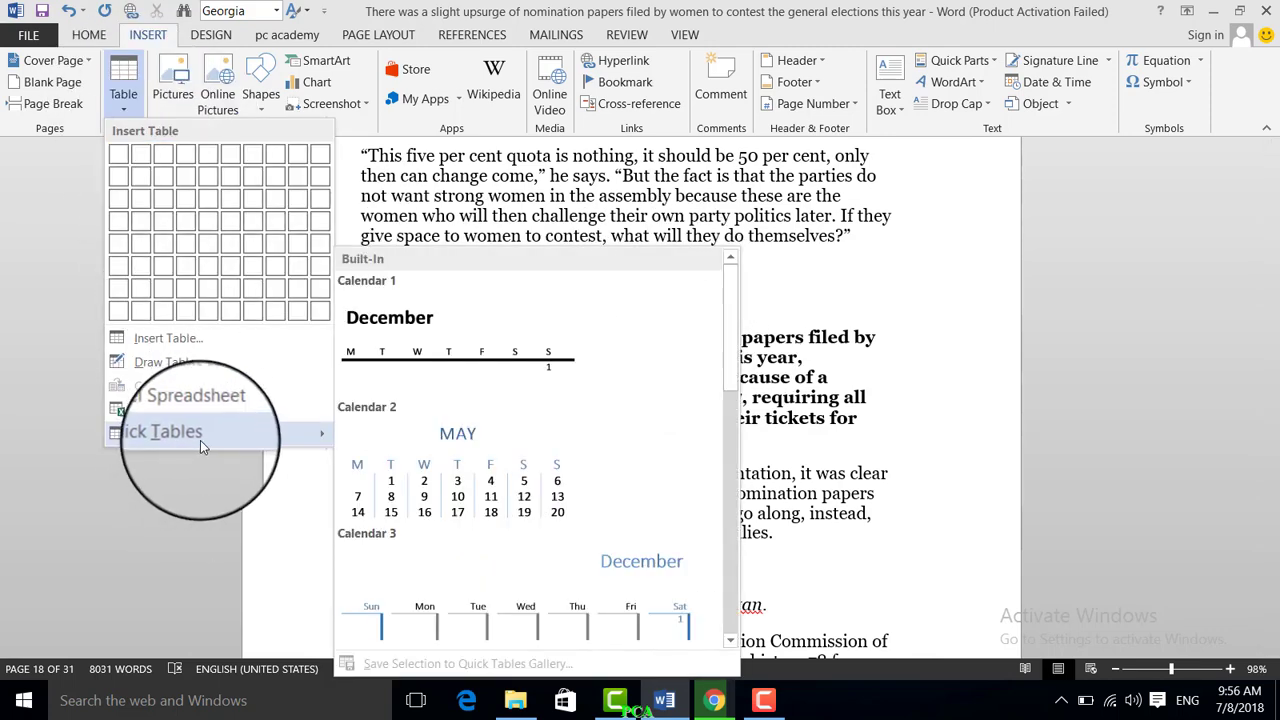
scroll(371, 437, down, 5)
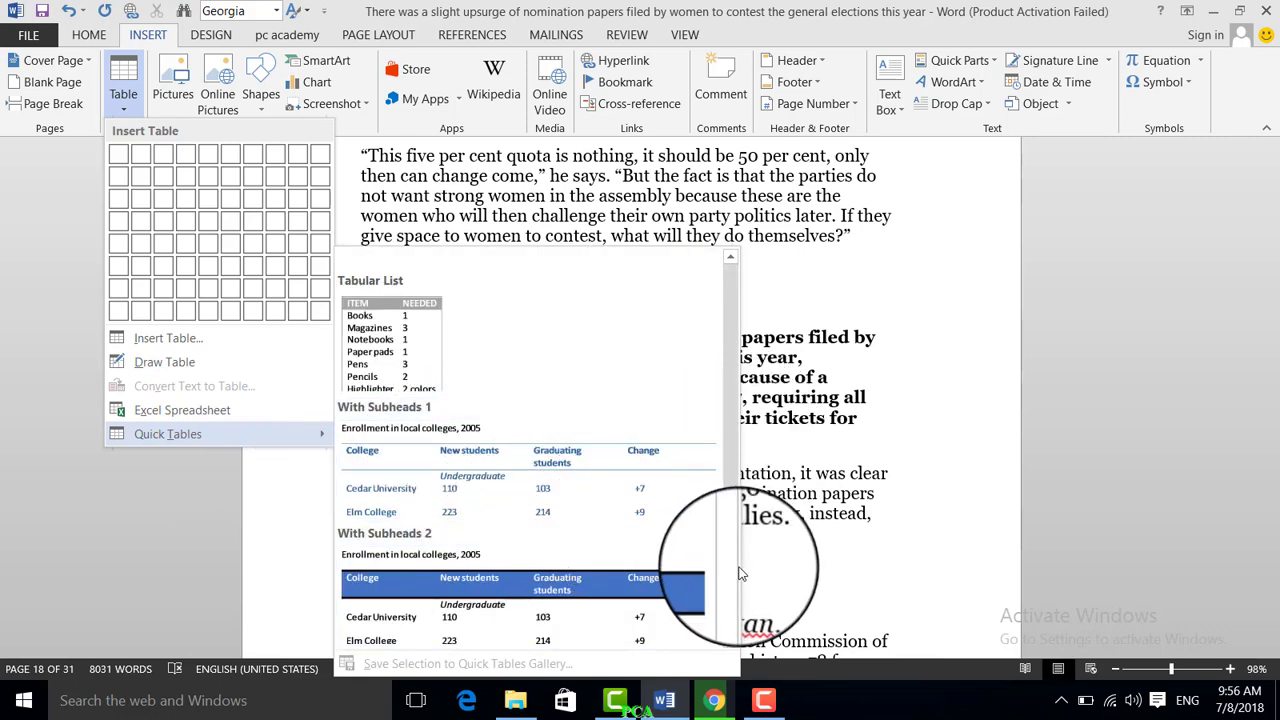
scroll(733, 500, up, 4)
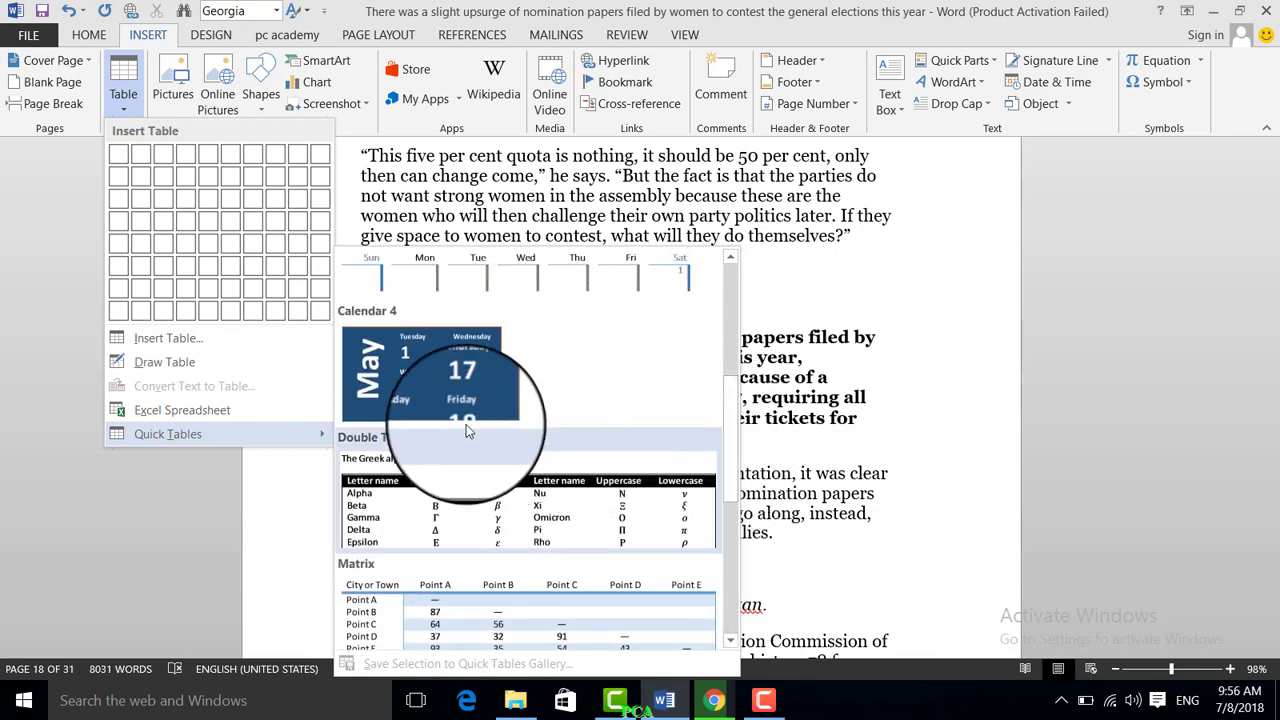
click(463, 405)
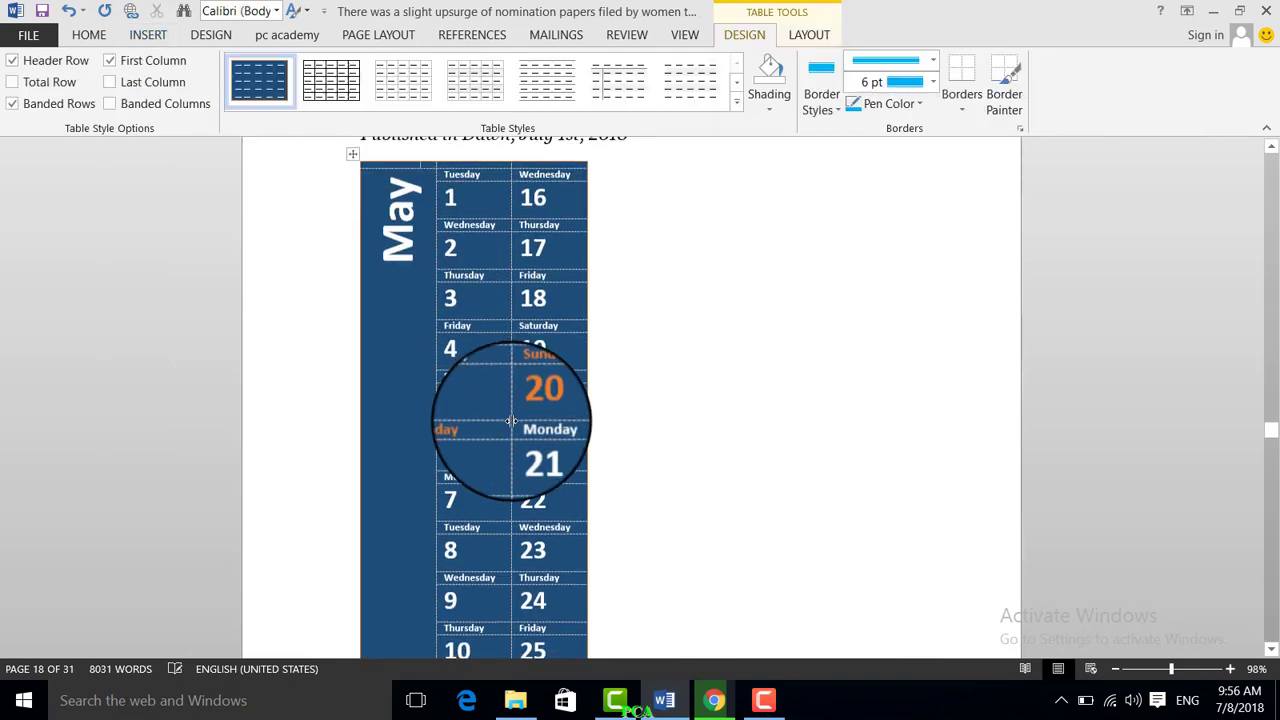
scroll(443, 371, down, 2)
scroll(457, 371, up, 4)
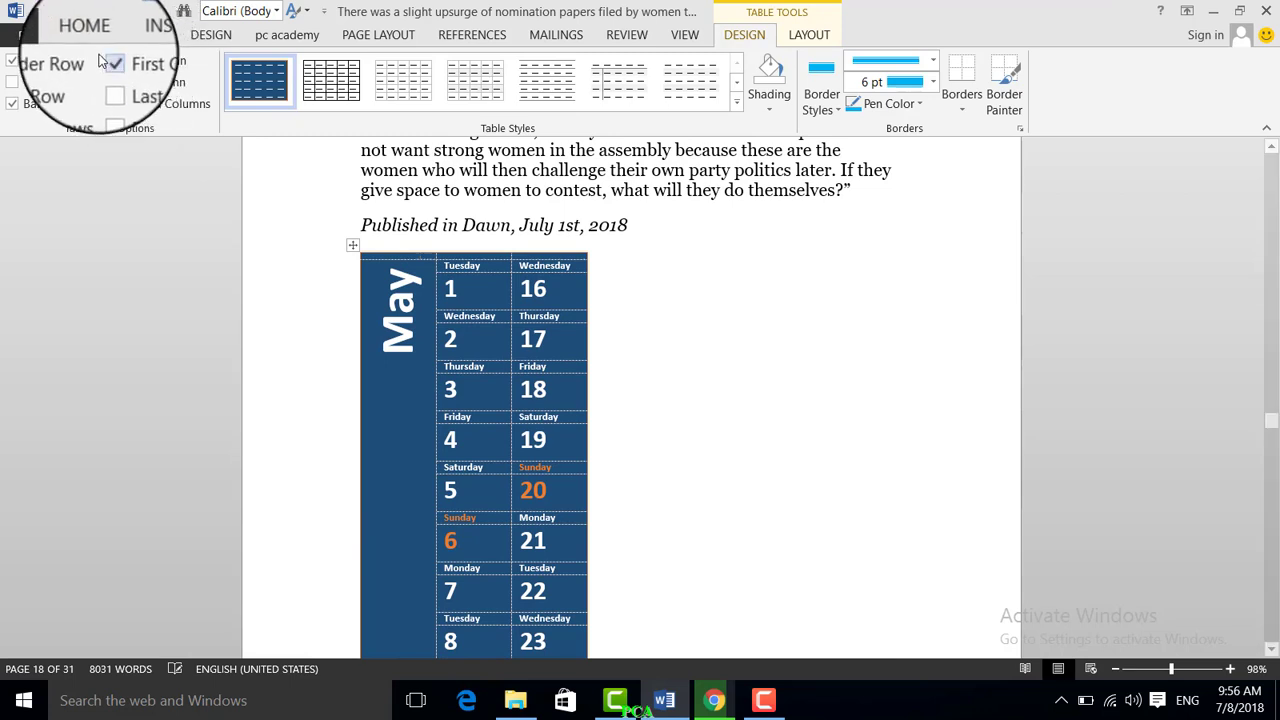
- Insert the With Subheads 1 Quick Table inside the May calendar table
click(147, 34)
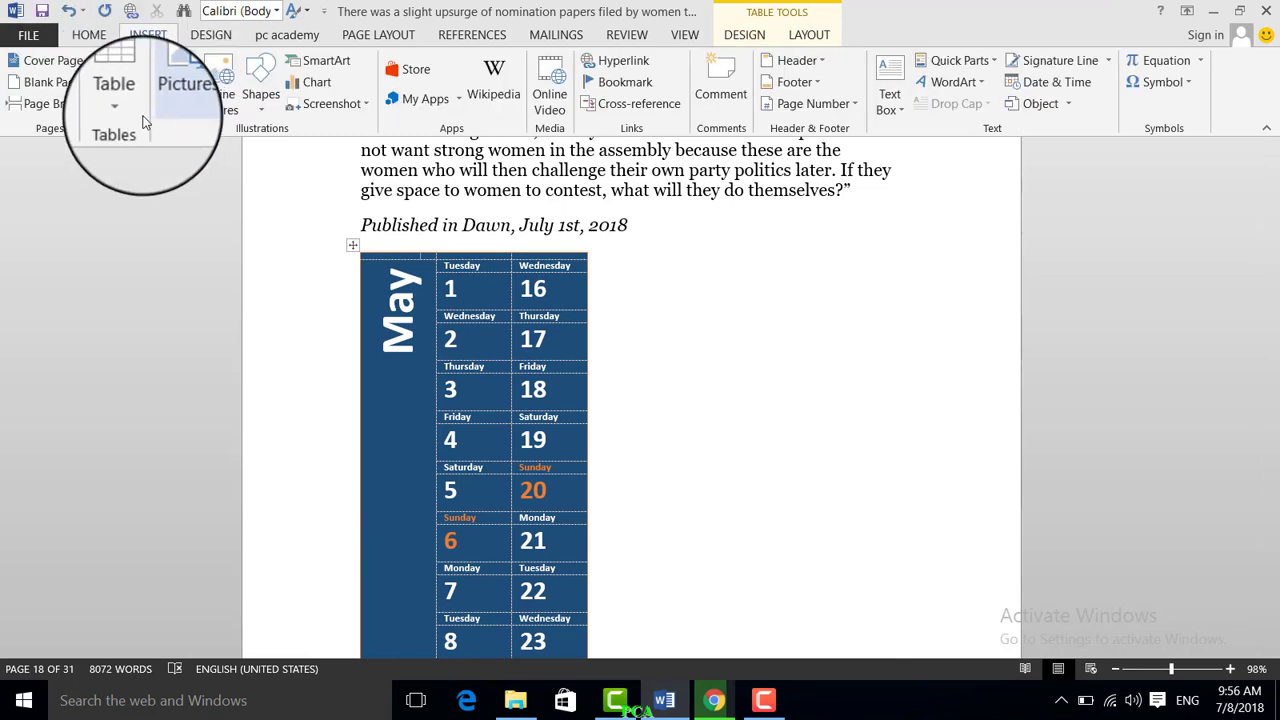
click(123, 90)
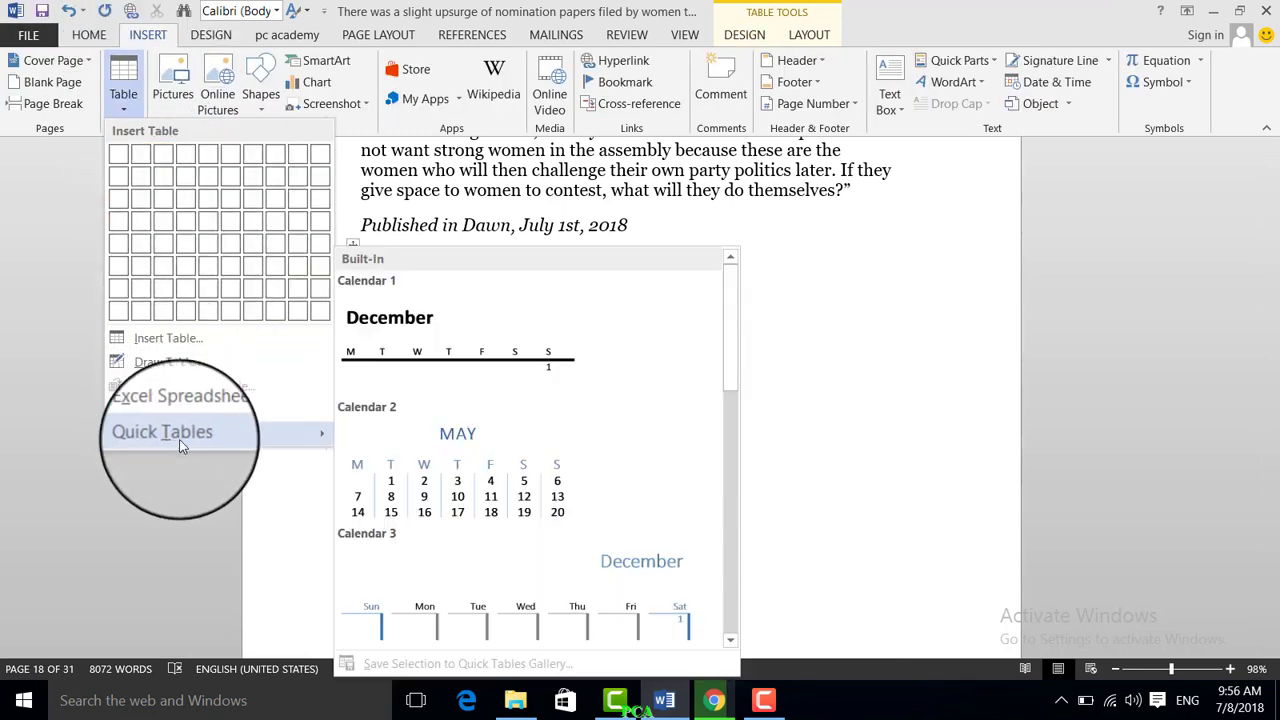
scroll(514, 545, down, 5)
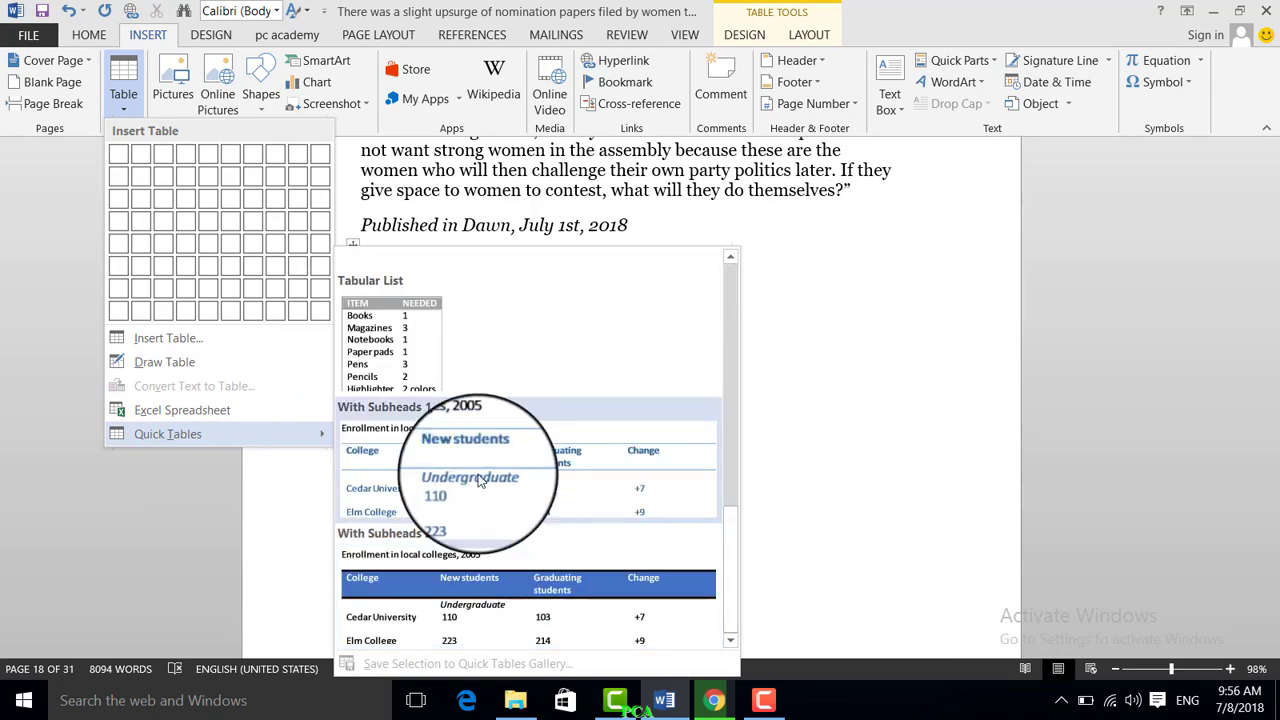
click(480, 481)
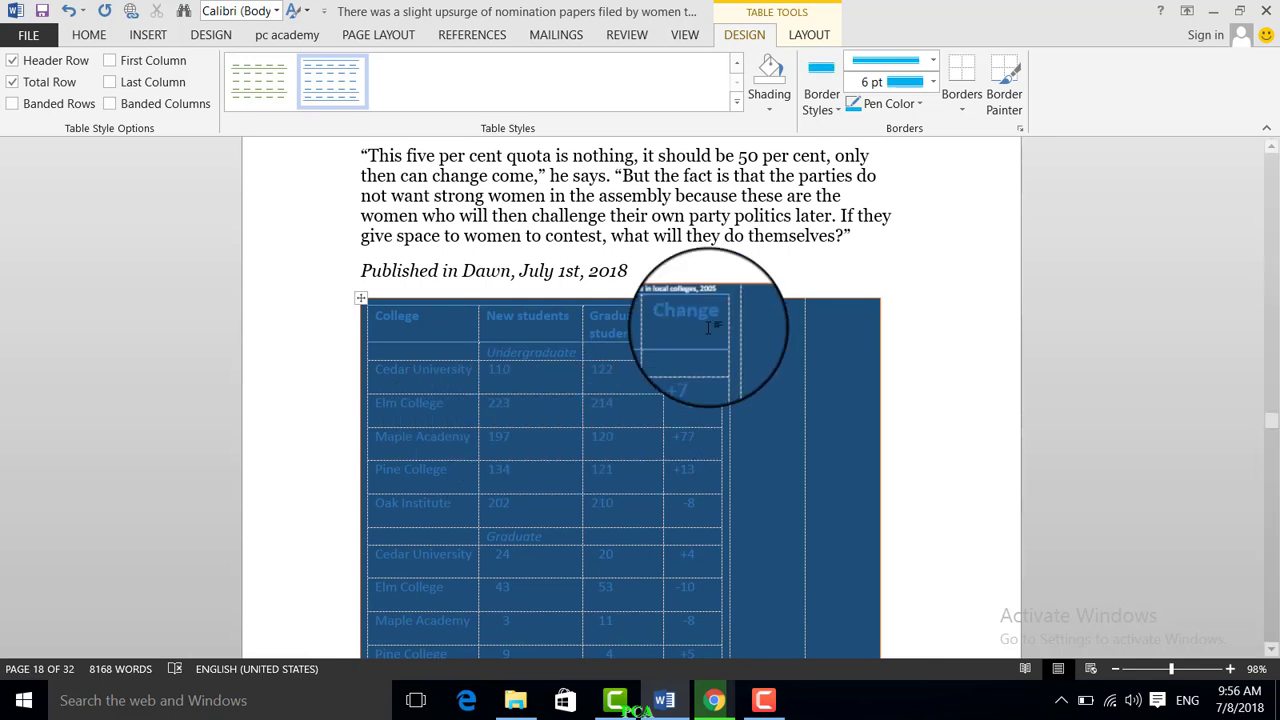
- Apply the green table style to the nested college enrollment table and pick the 6 pt border line weight
click(260, 80)
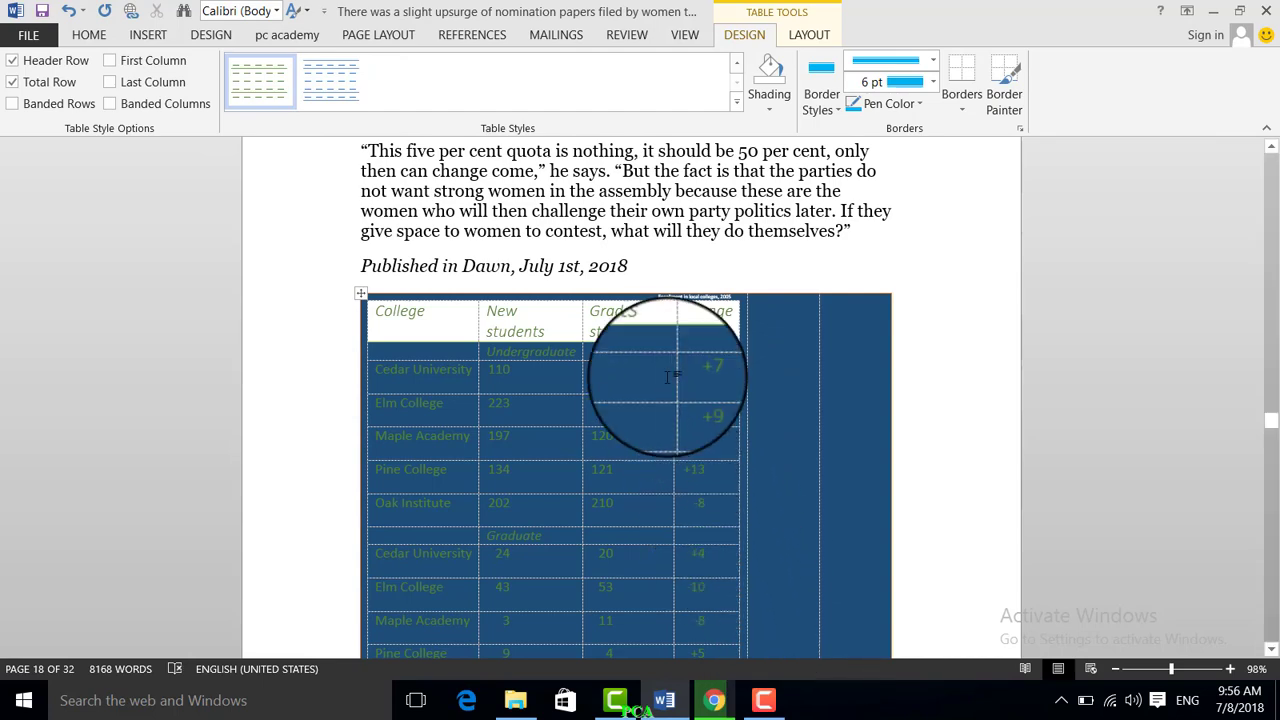
scroll(666, 371, down, 3)
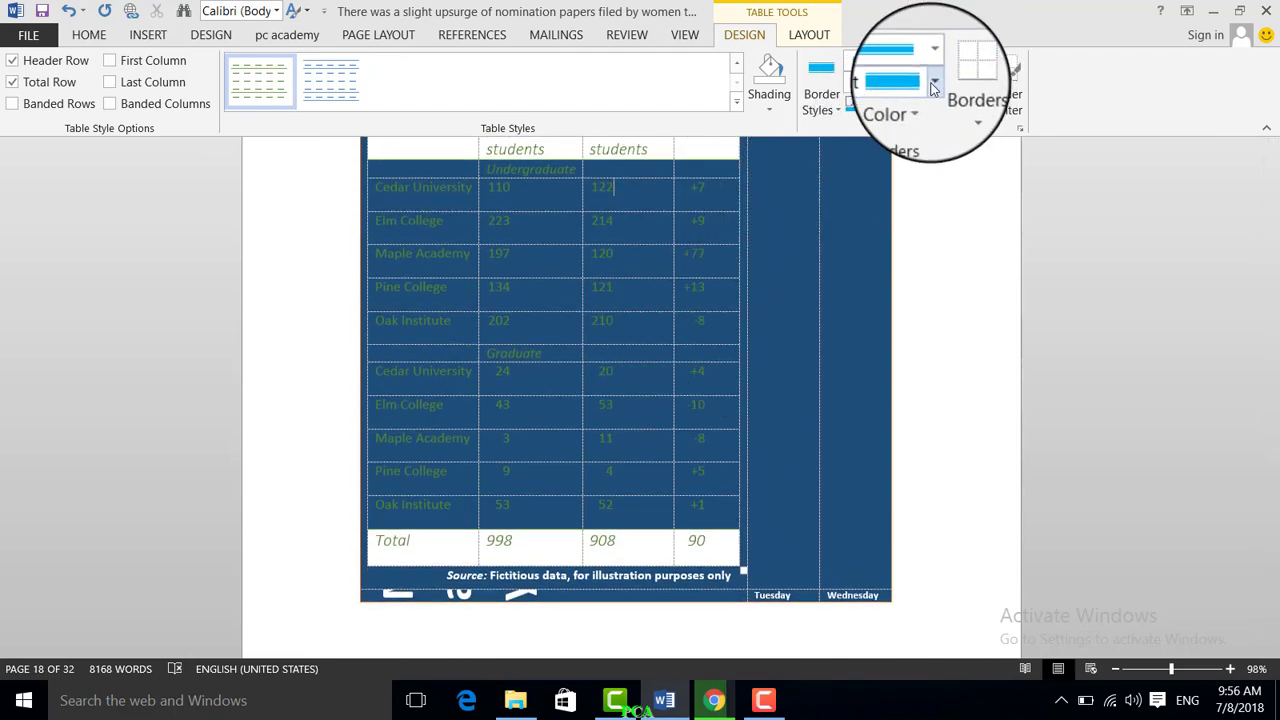
click(925, 90)
click(910, 200)
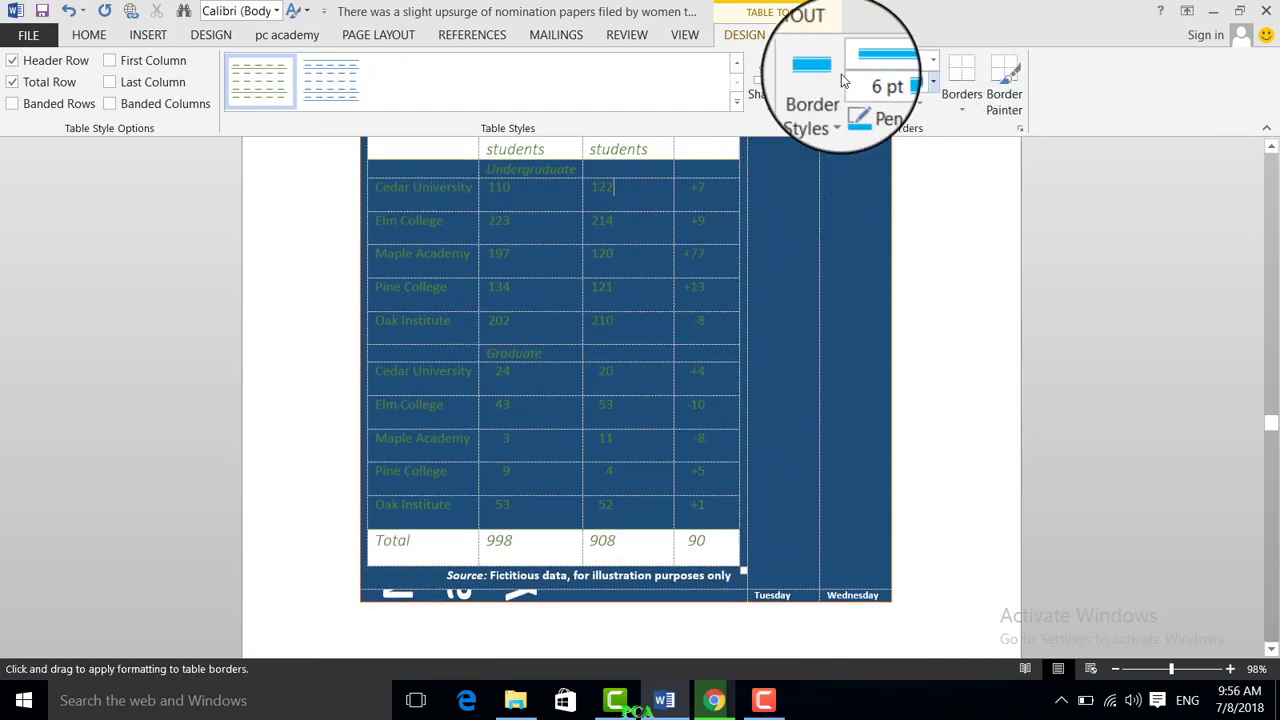
click(90, 37)
click(140, 37)
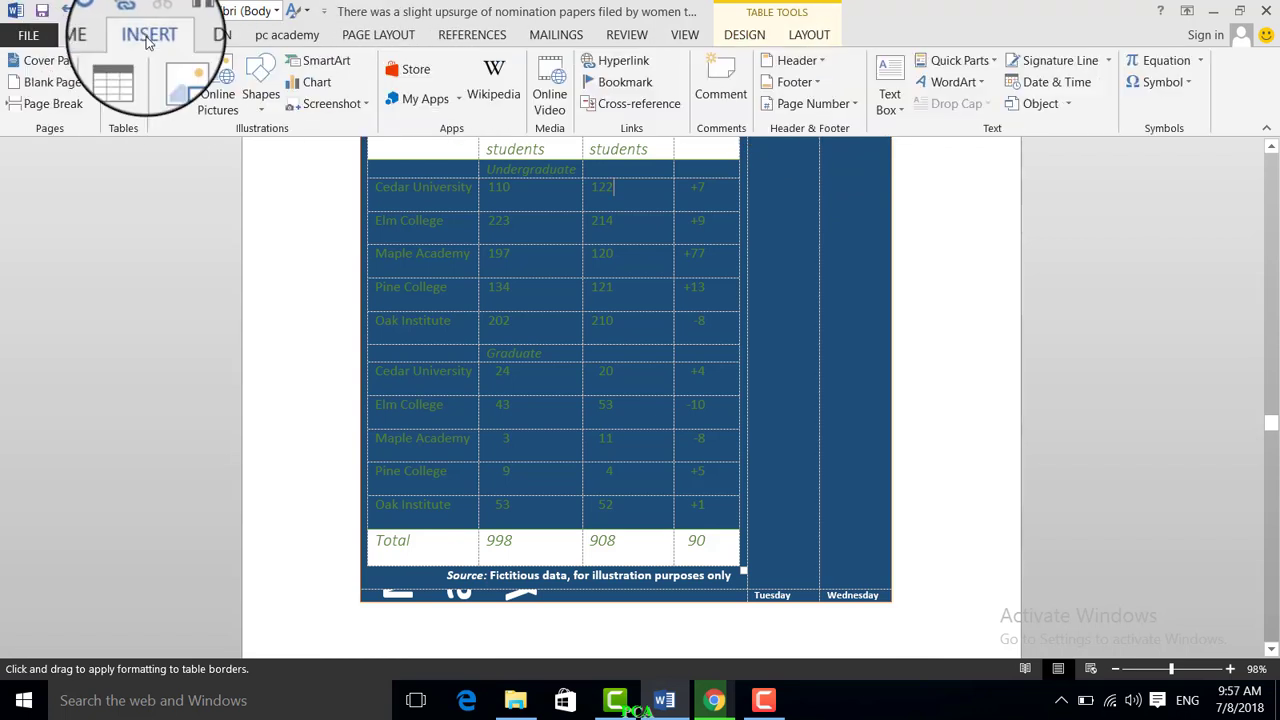